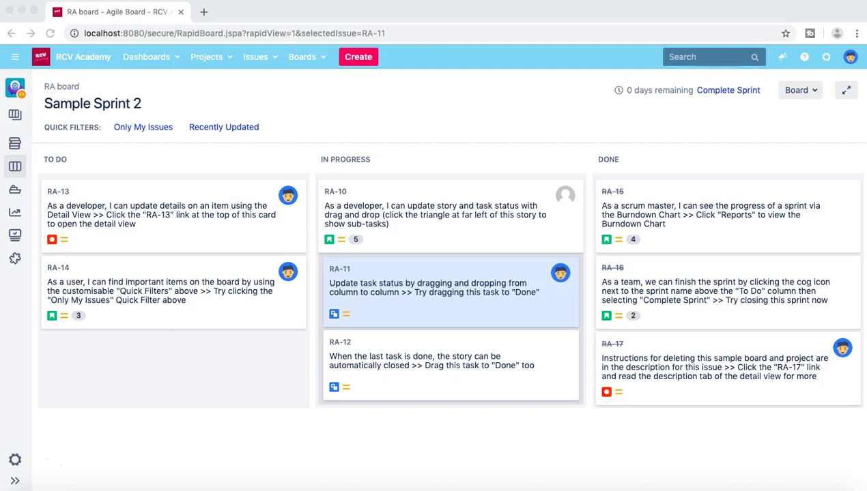
Open the Jira Administration menu from the cog icon in the top bar
left_click(826, 57)
Choose System and confirm administrator access by entering the admin password
left_click(770, 208)
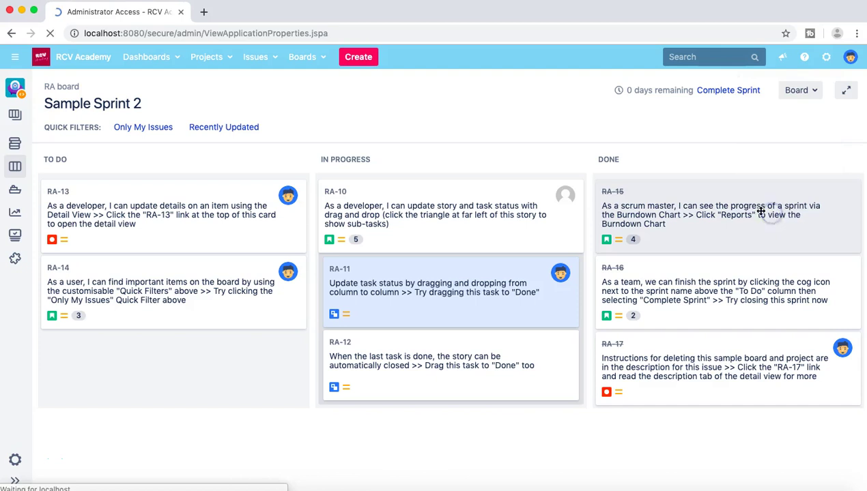
left_click(424, 293)
type("••••••••••")
key("Return")
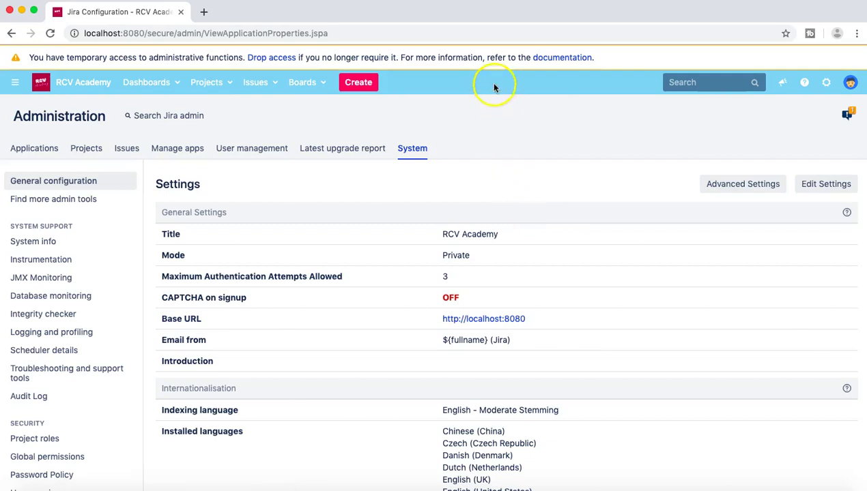
Search the admin settings for 'glo' and open Global permissions
key("period")
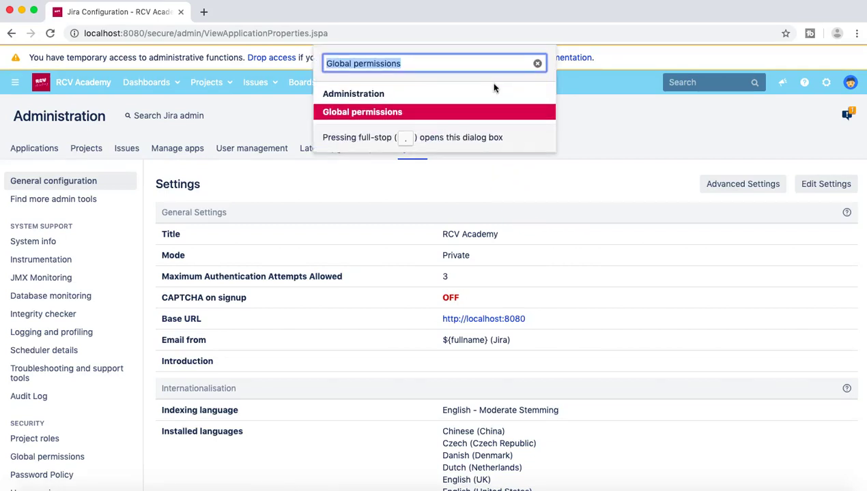
type("glo")
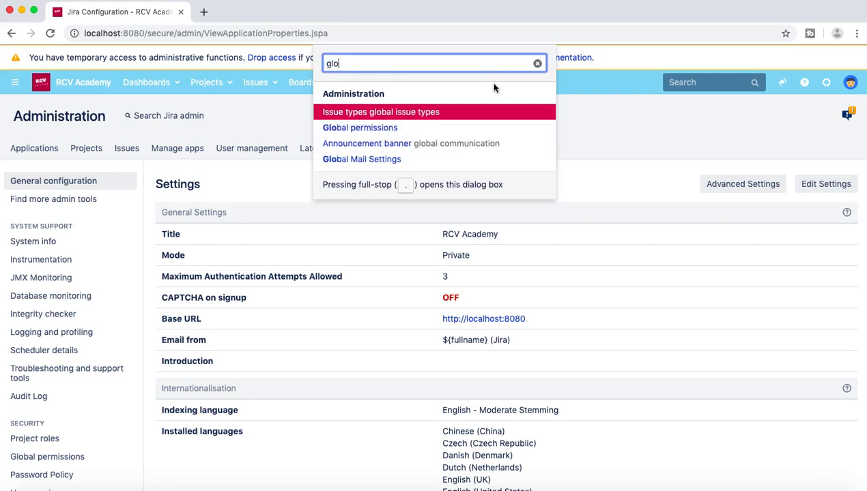
left_click(440, 127)
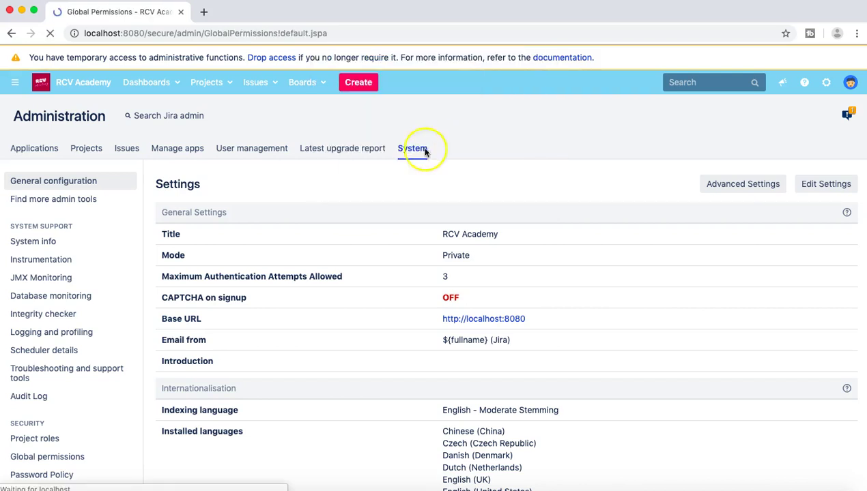
Scroll the Jira Permissions table from Jira System Administrators down to Bulk Change and Add Permission
scroll(402, 181, "up", 5)
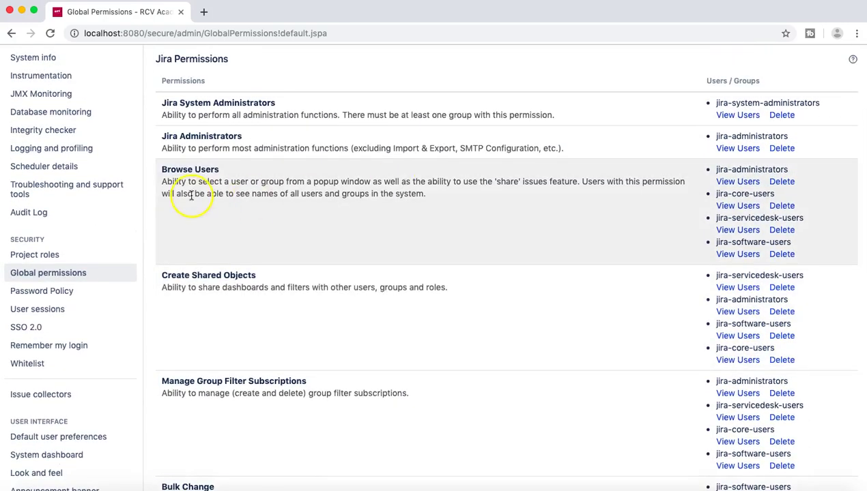
scroll(217, 199, "down", 1)
scroll(217, 200, "down", 3)
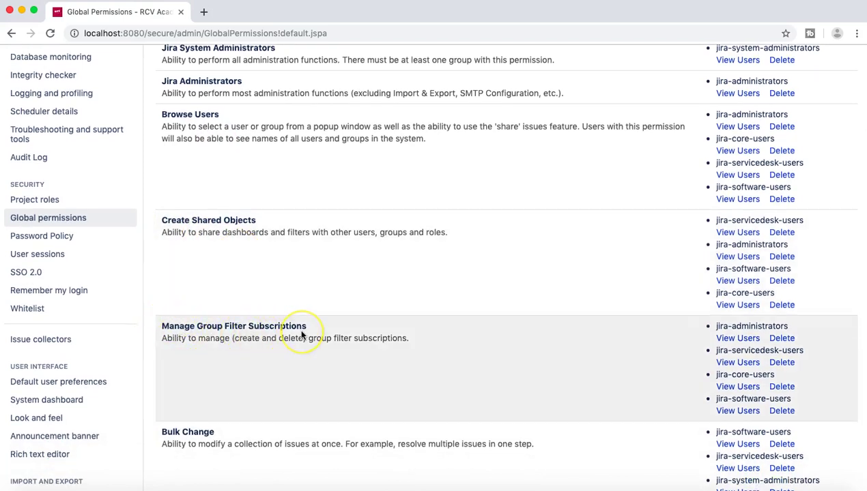
scroll(300, 335, "down", 5)
scroll(299, 334, "up", 8)
scroll(302, 335, "up", 1)
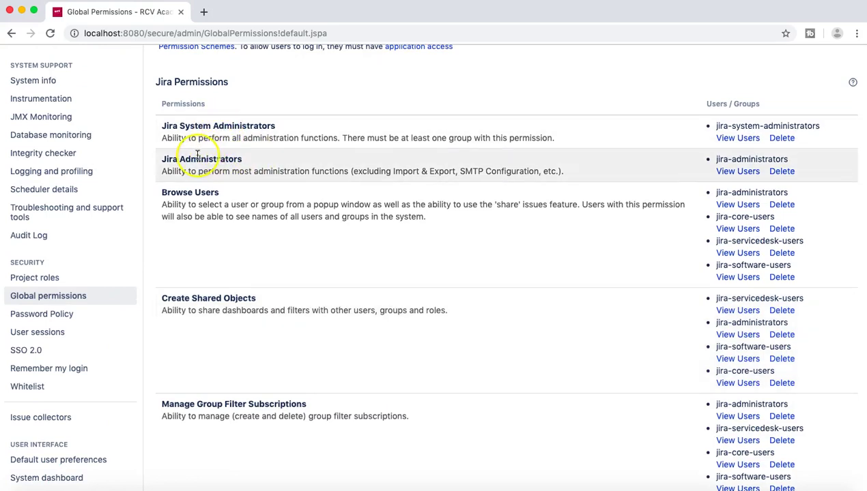
scroll(292, 224, "down", 8)
scroll(292, 227, "down", 2)
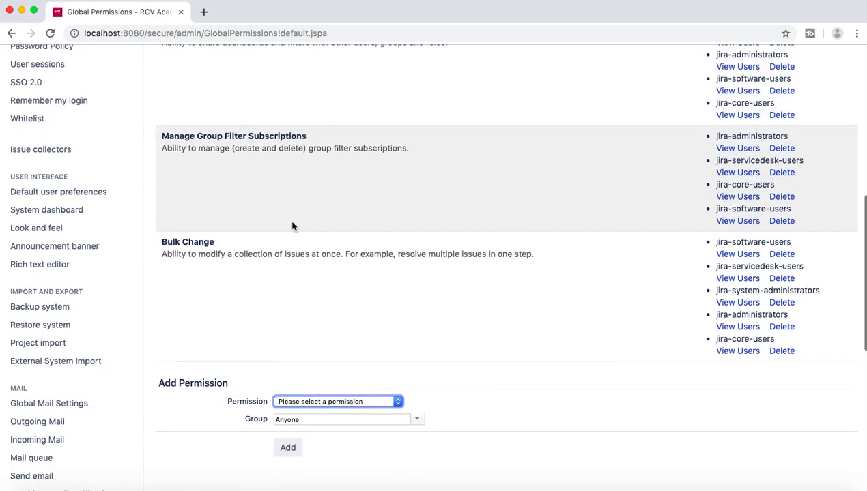
left_click_drag(174, 262, 196, 262)
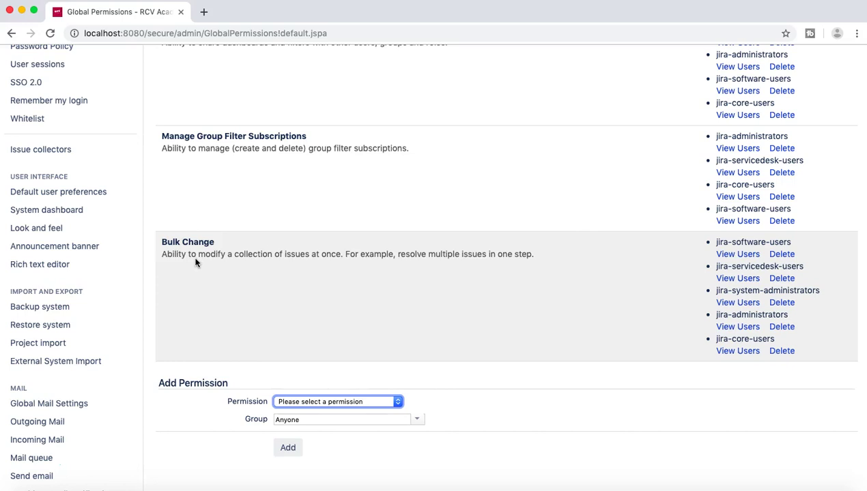
scroll(195, 263, "up", 1)
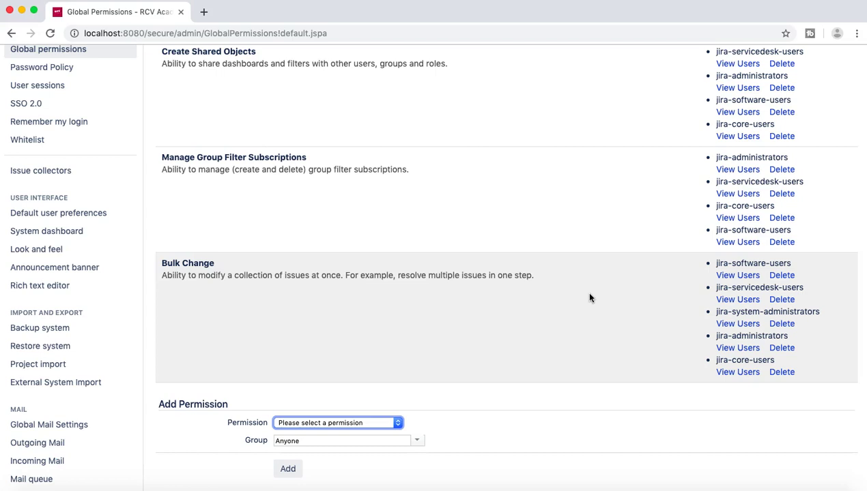
Delete jira-software-users, jira-servicedesk-users and jira-core-users from Bulk Change, confirming each removal
left_click(785, 278)
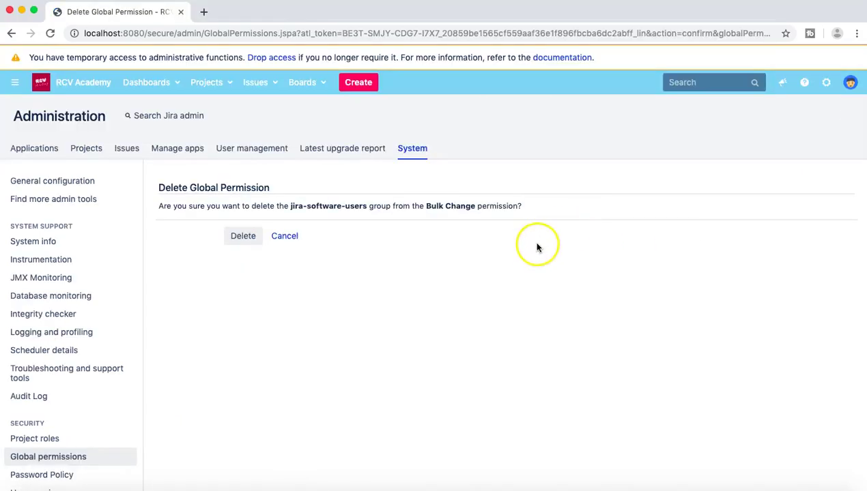
left_click(243, 236)
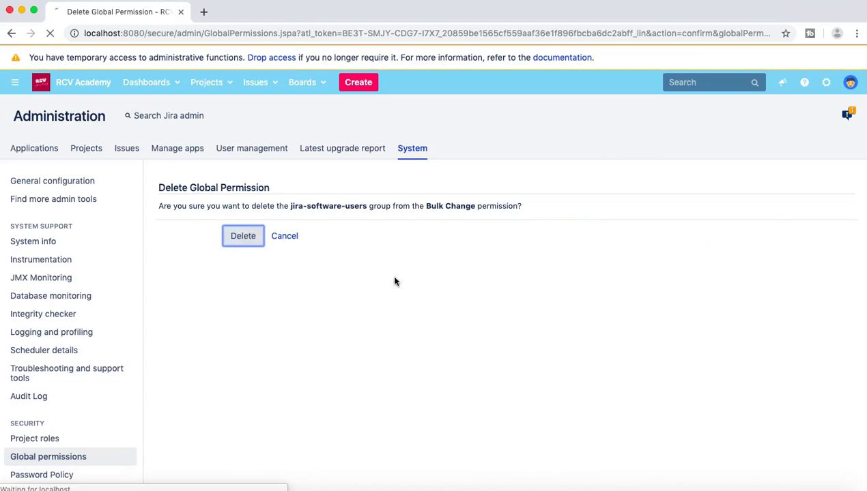
scroll(723, 307, "up", 2)
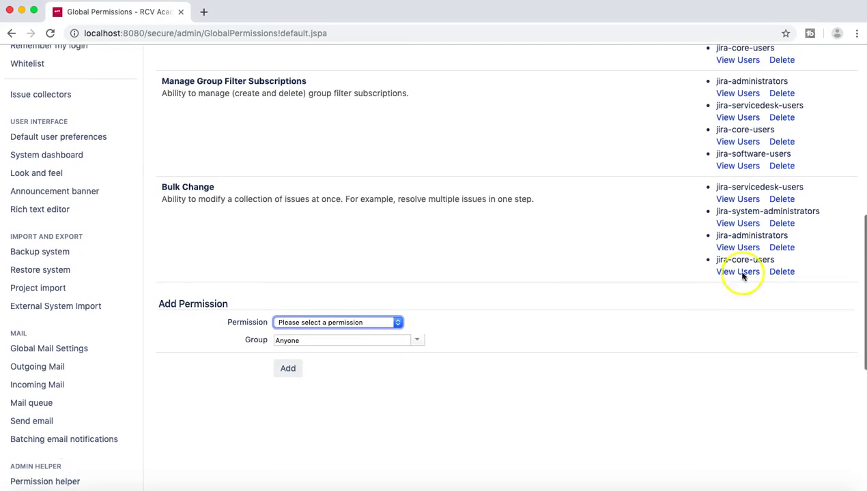
left_click(782, 199)
left_click(243, 237)
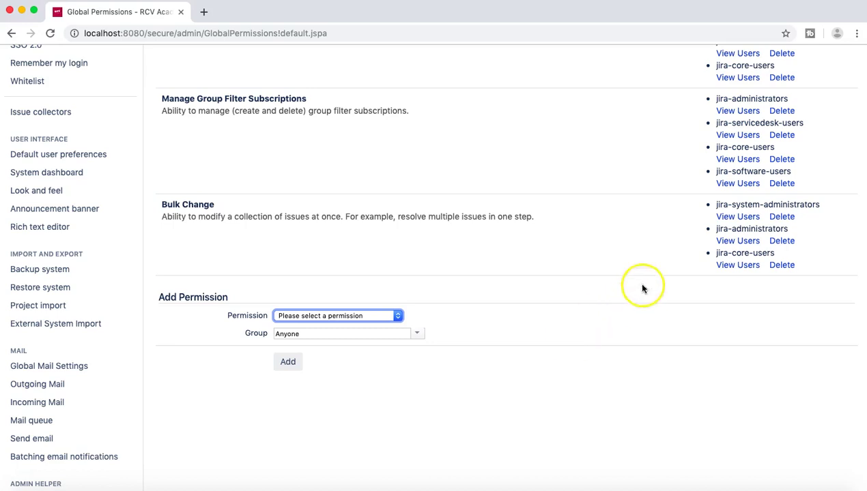
left_click(780, 267)
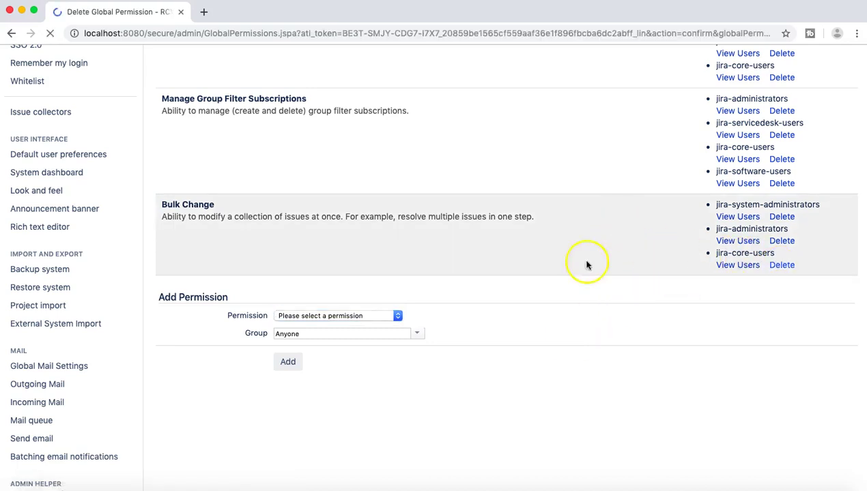
left_click(246, 235)
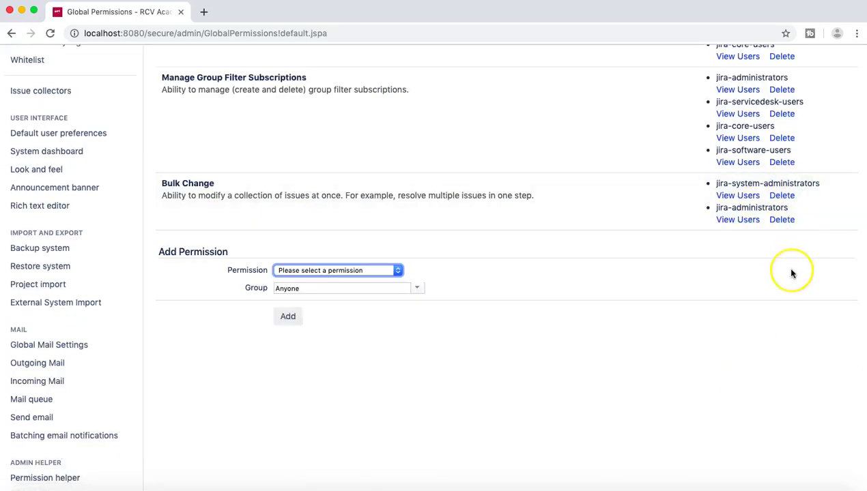
scroll(784, 266, "up", 2)
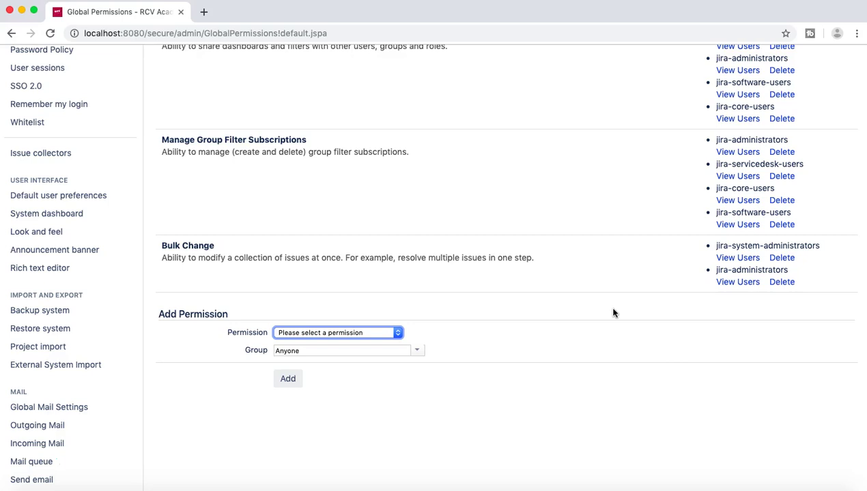
scroll(574, 273, "down", 3)
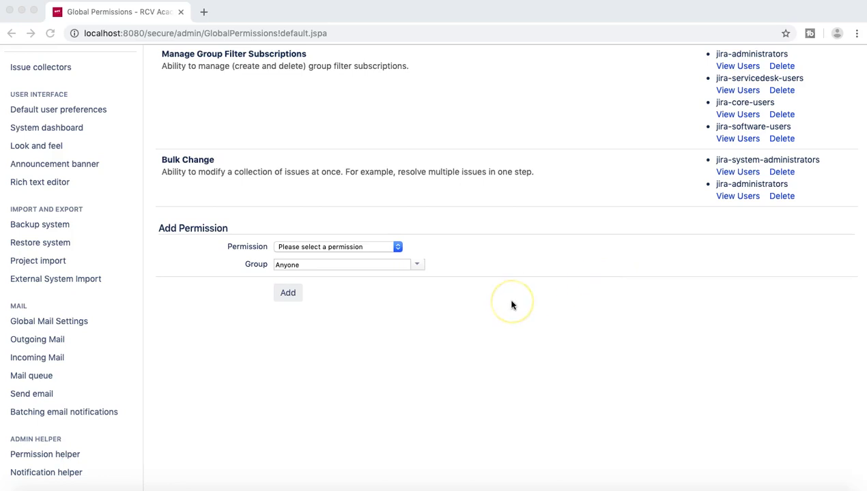
scroll(512, 305, "up", 1)
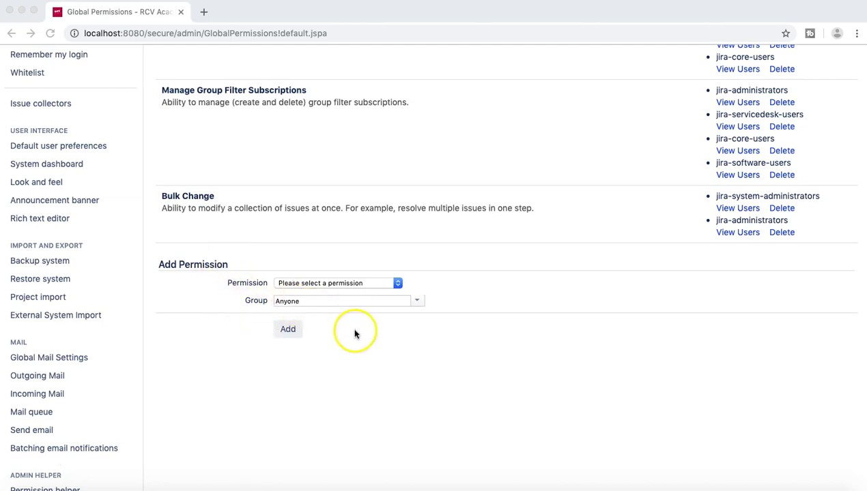
Grant the Browse Users permission to the Anyone group through Add Permission
left_click(375, 285)
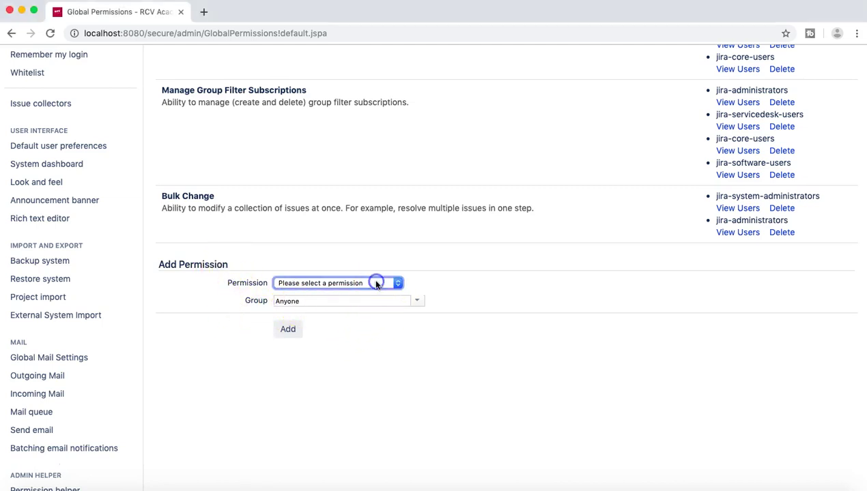
left_click(375, 285)
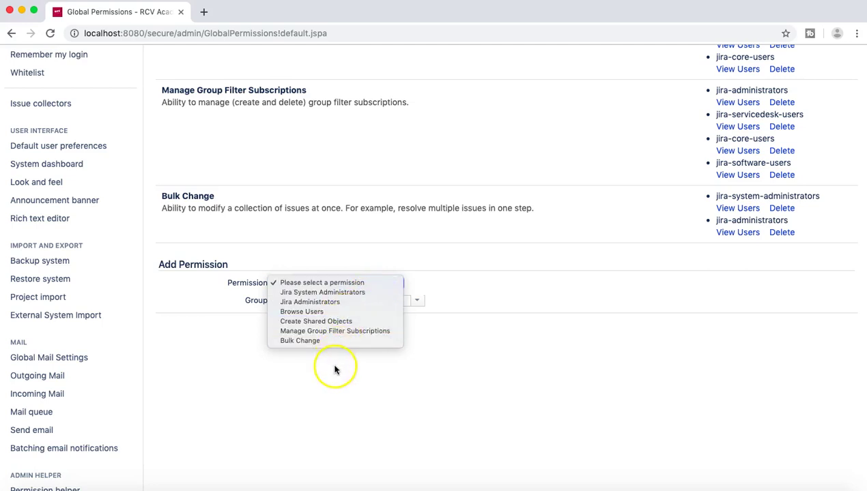
left_click(335, 315)
left_click(290, 331)
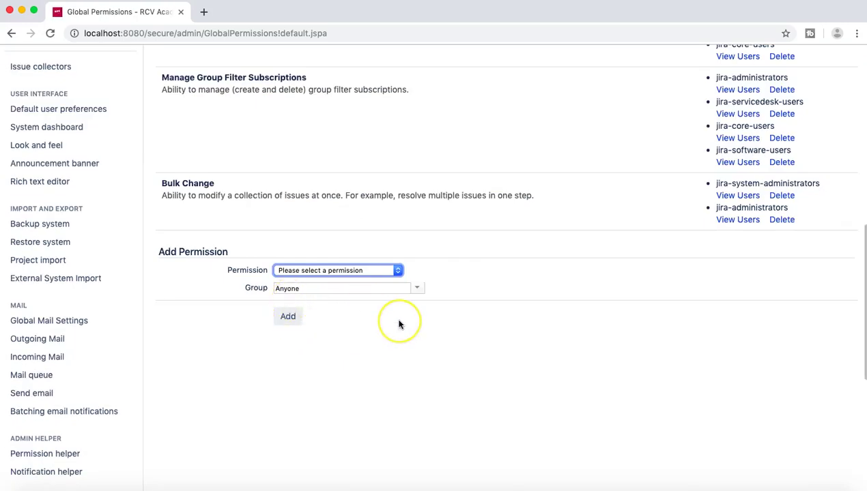
Remove Anyone from Browse Users and confirm the deletion
scroll(400, 322, "up", 2)
scroll(400, 324, "up", 5)
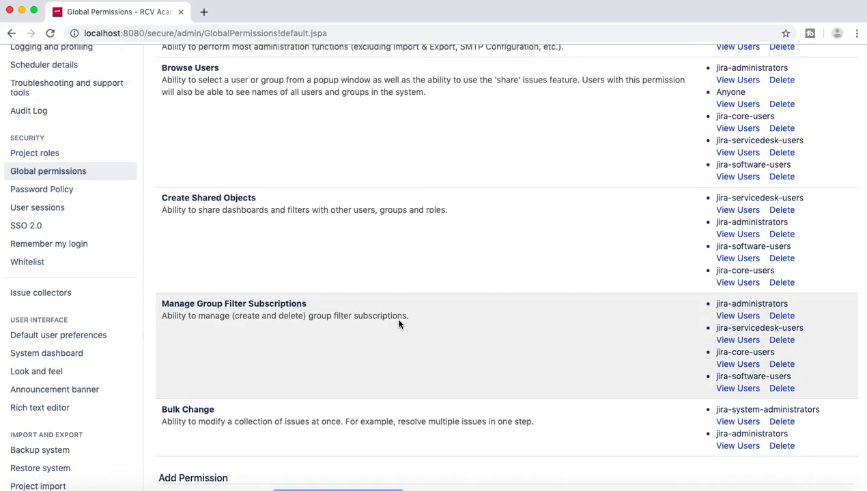
scroll(399, 324, "up", 3)
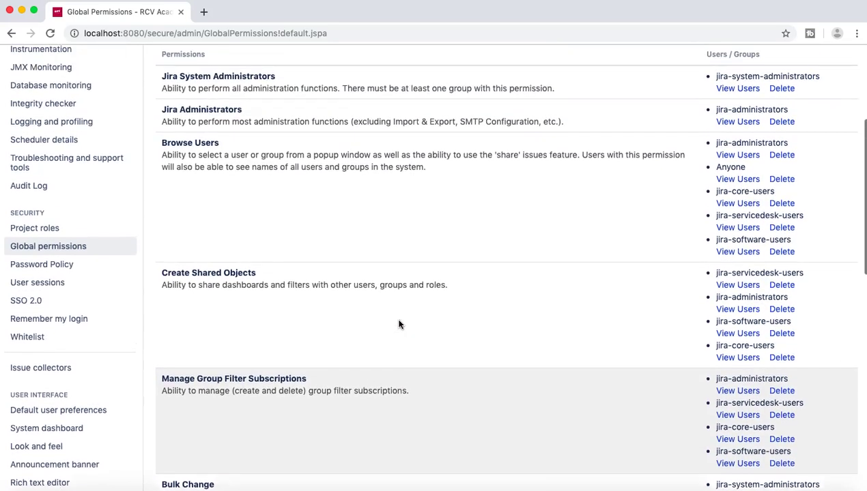
left_click(490, 218)
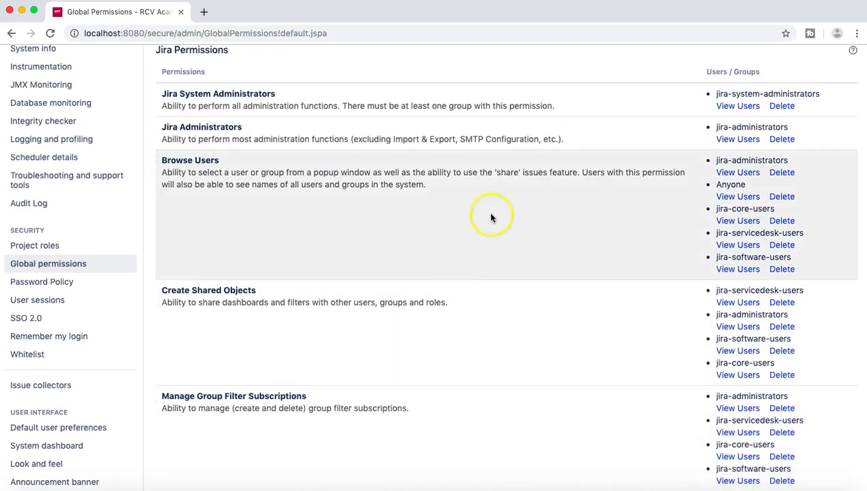
left_click(784, 197)
left_click(239, 236)
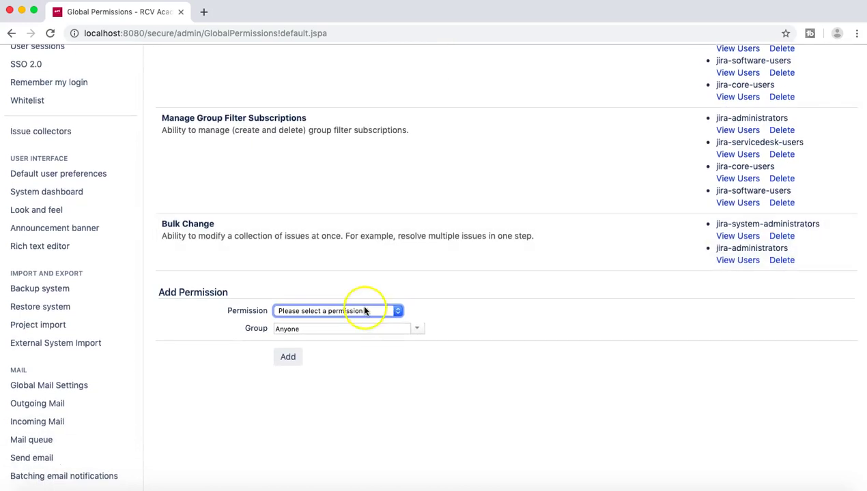
Try granting Jira System Administrators to the Anyone group, which Jira rejects
left_click(366, 311)
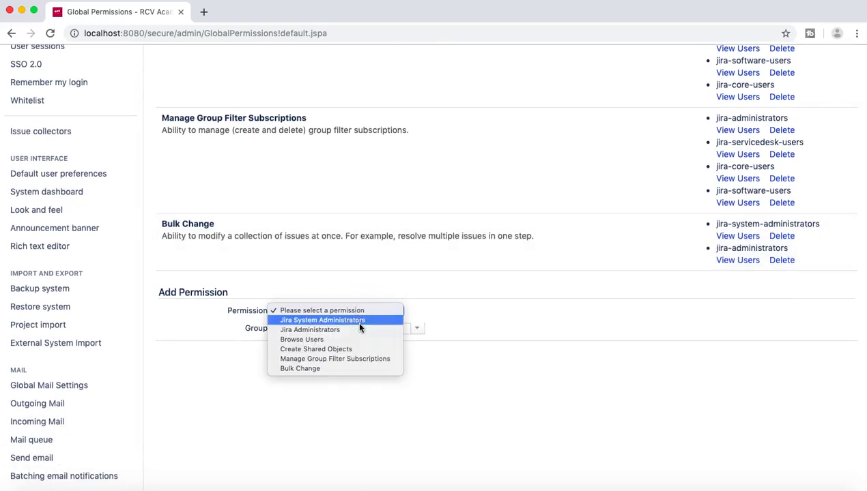
left_click(347, 322)
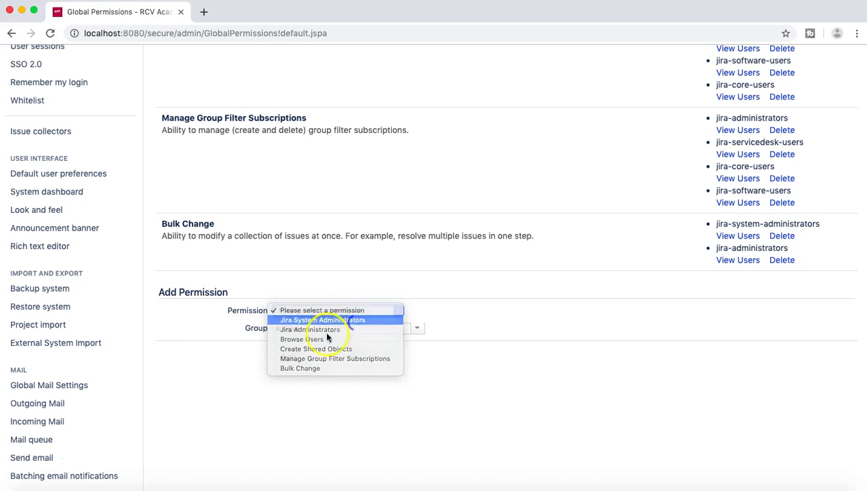
left_click(286, 356)
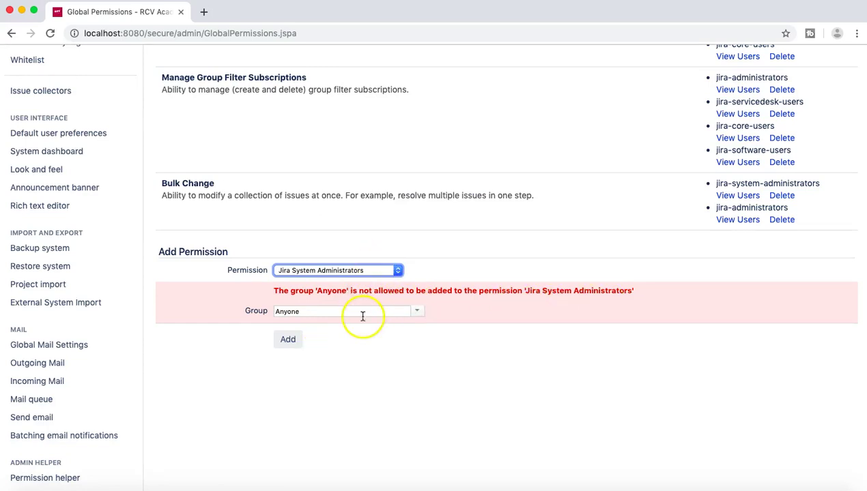
Keep Anyone as the group, switch the permission to Bulk Change, and add it
left_click(417, 311)
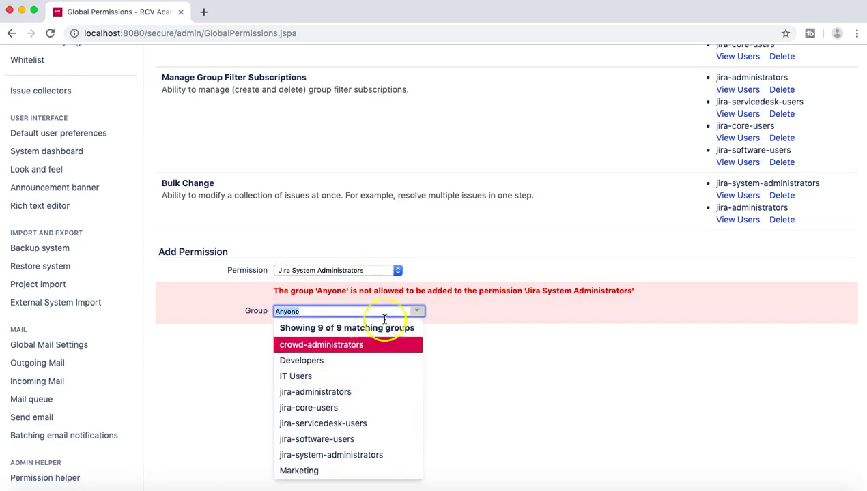
left_click(464, 319)
left_click(389, 273)
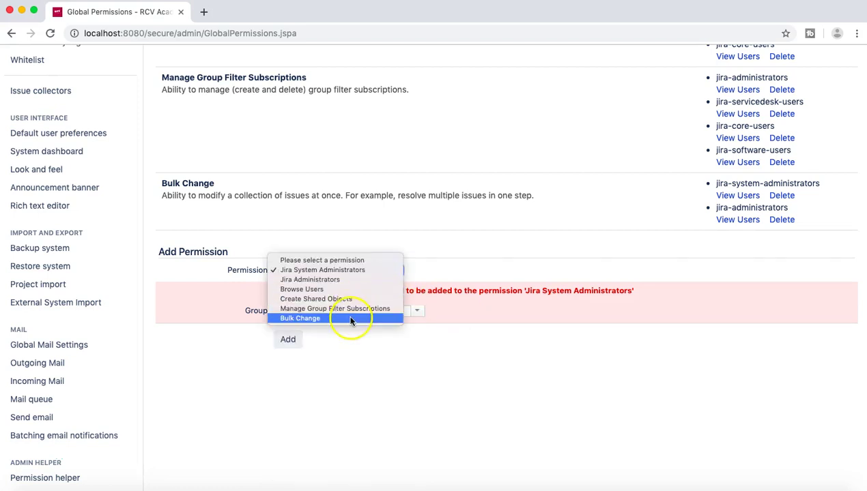
left_click(348, 317)
left_click(289, 339)
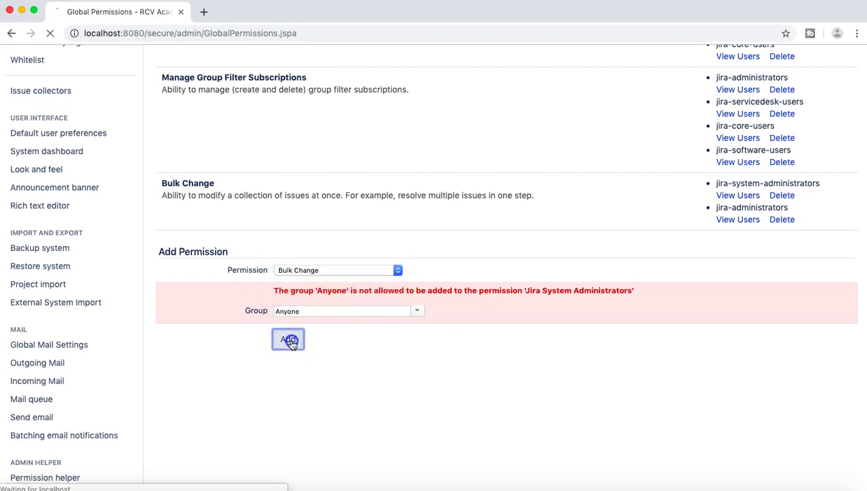
Delete the Anyone entry under Bulk Change and confirm the removal
scroll(369, 309, "up", 2)
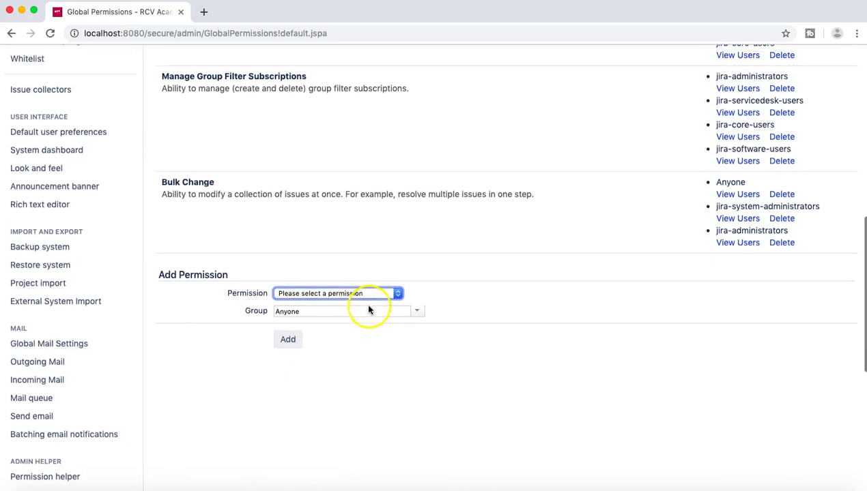
scroll(368, 307, "up", 7)
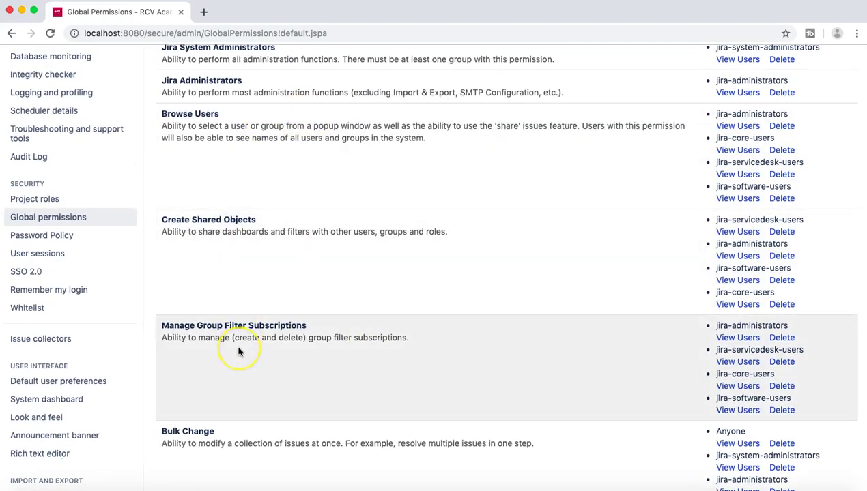
scroll(232, 361, "down", 1)
scroll(300, 368, "down", 3)
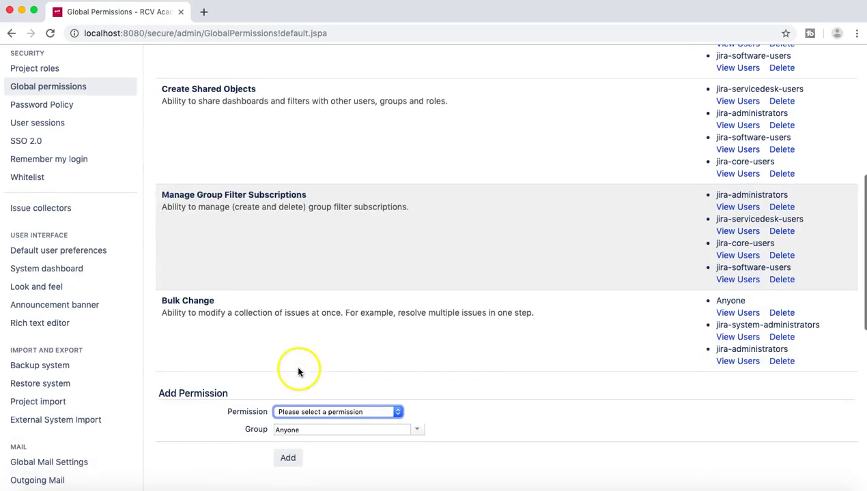
left_click(781, 312)
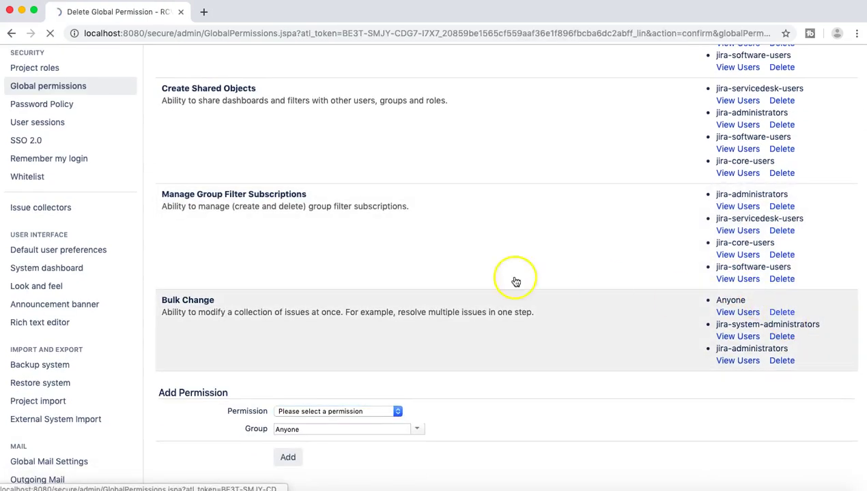
left_click(243, 237)
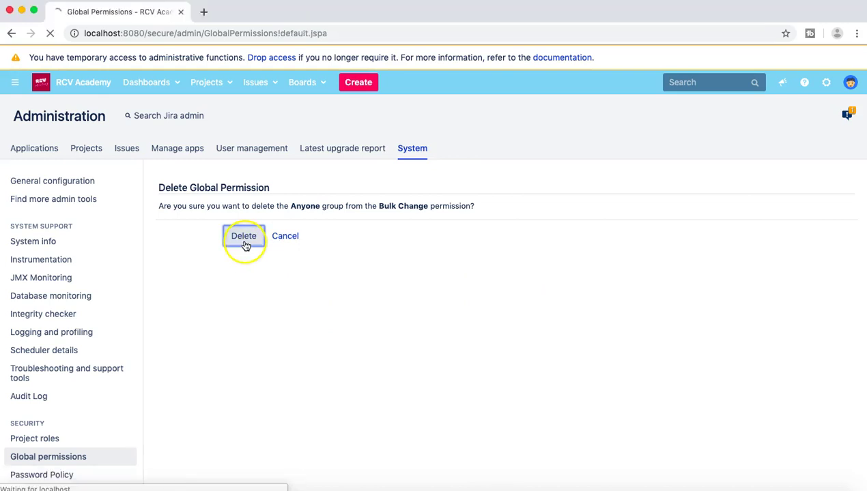
Review the permission rows, highlighting the Browse Users description text
scroll(298, 353, "up", 4)
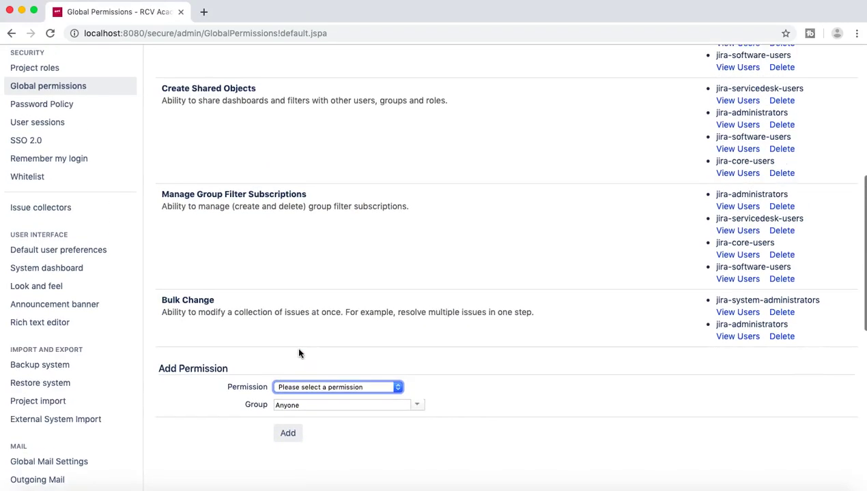
scroll(298, 353, "up", 1)
scroll(298, 353, "up", 1)
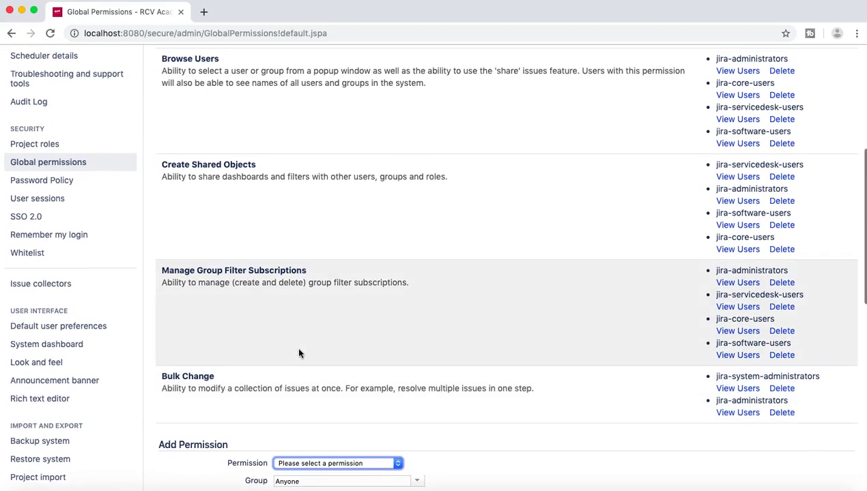
scroll(299, 353, "down", 3)
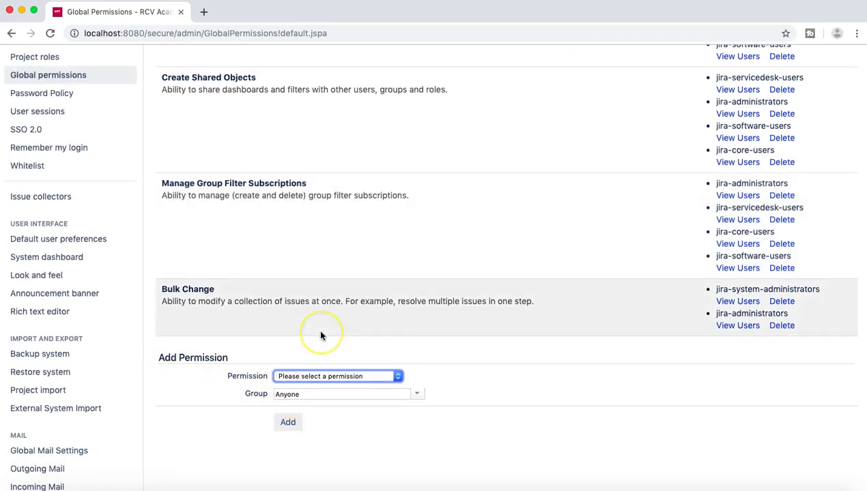
scroll(321, 334, "up", 1)
scroll(320, 334, "up", 5)
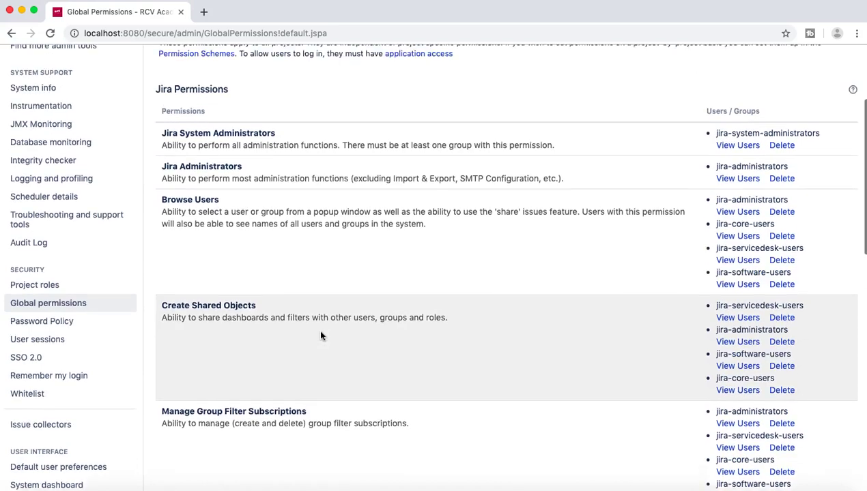
scroll(320, 335, "down", 4)
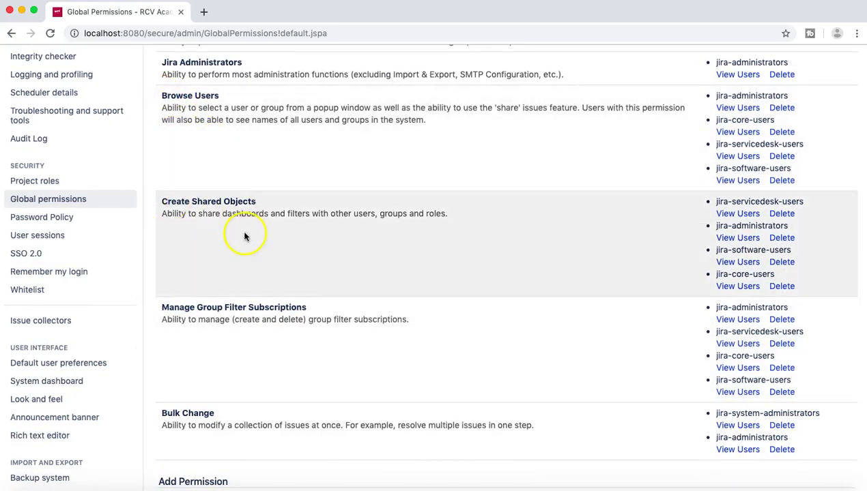
scroll(347, 253, "up", 2)
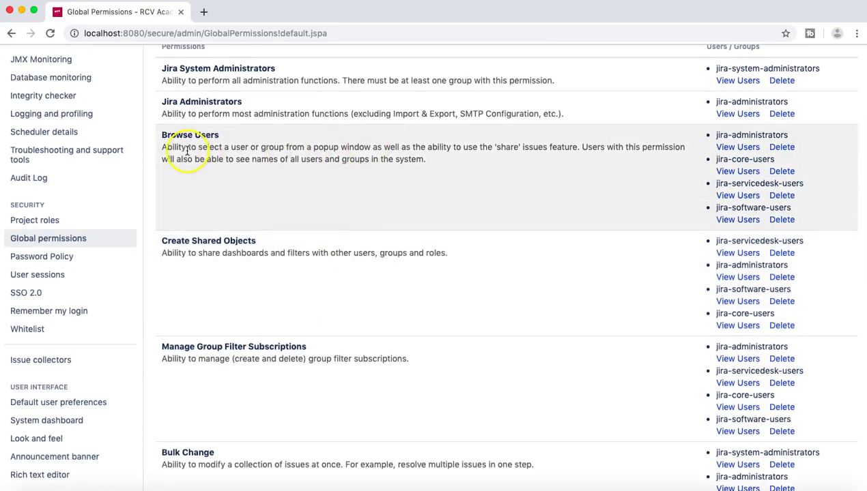
left_click_drag(162, 148, 357, 155)
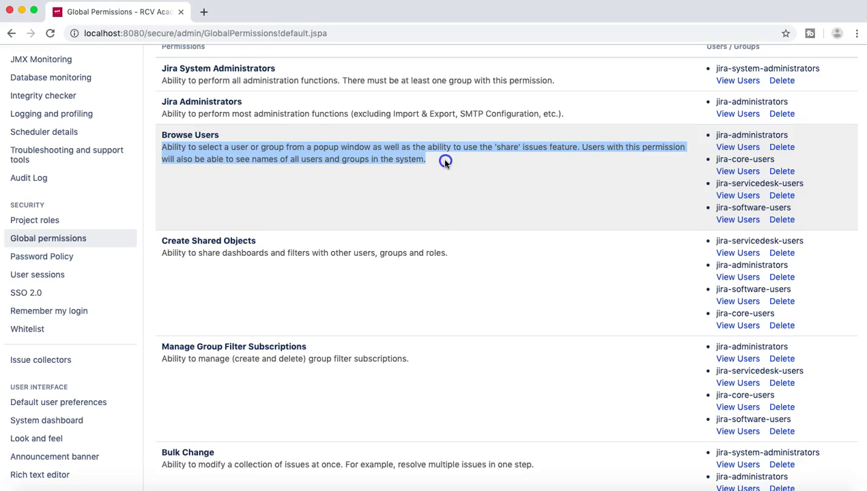
scroll(443, 163, "up", 3)
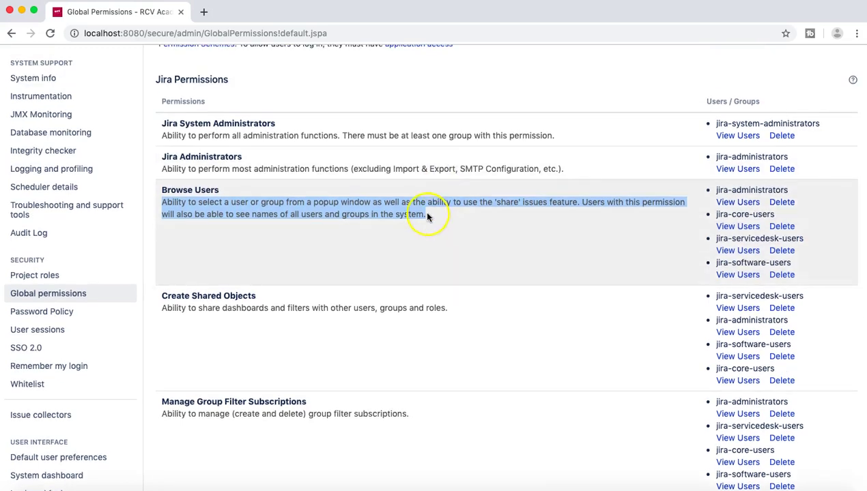
left_click(428, 216)
scroll(505, 251, "down", 2)
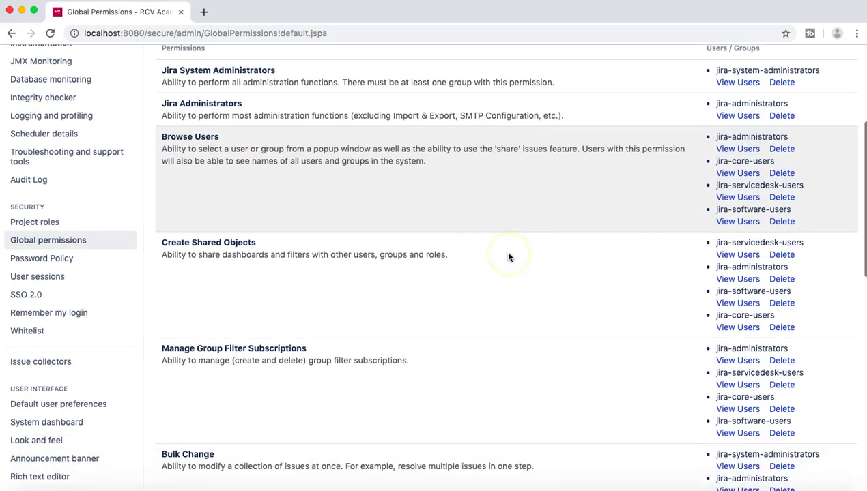
scroll(508, 258, "down", 4)
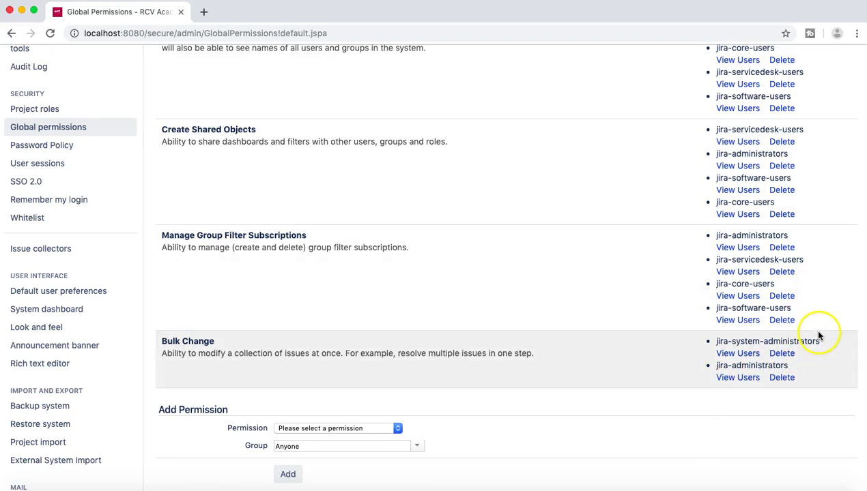
scroll(817, 336, "up", 1)
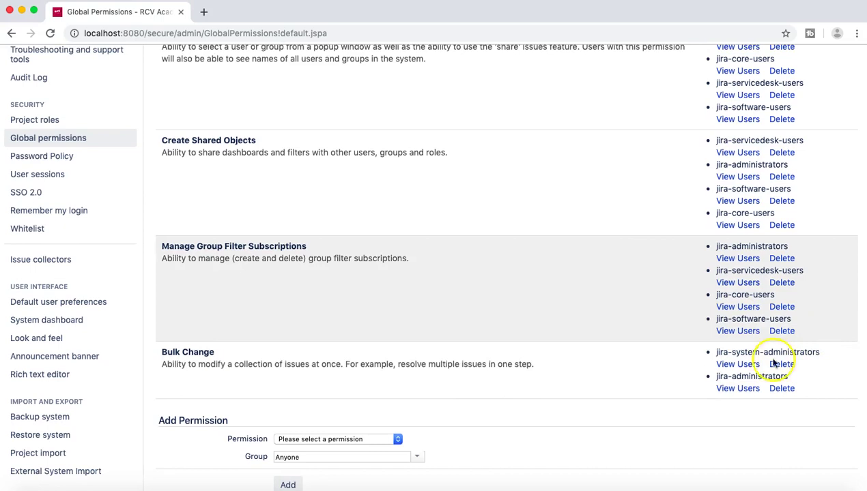
List the three jira-system-administrators members, then return to Global Permissions
left_click(753, 368)
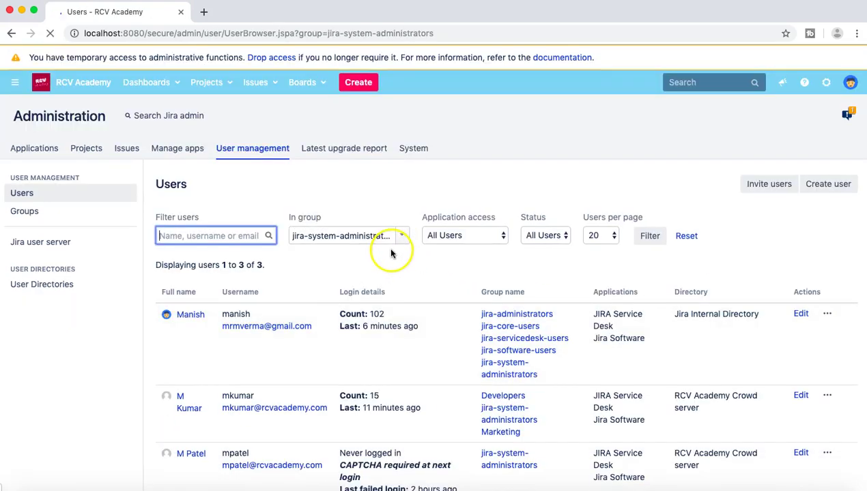
scroll(368, 344, "down", 5)
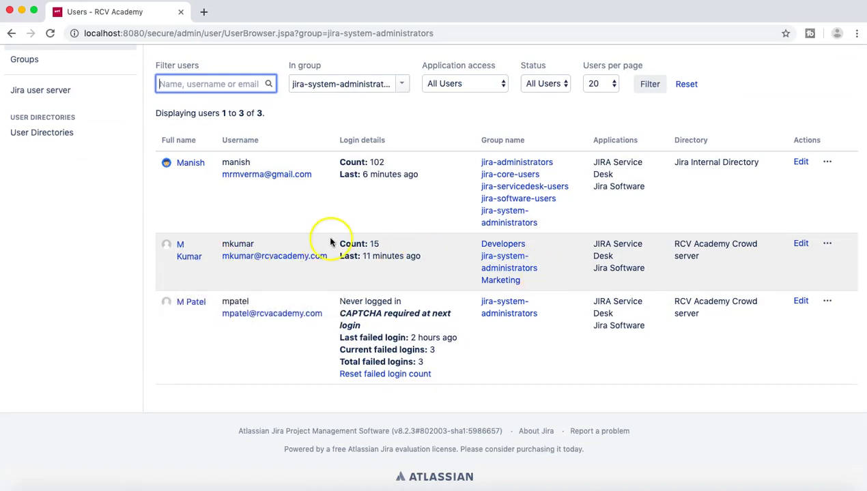
left_click(13, 34)
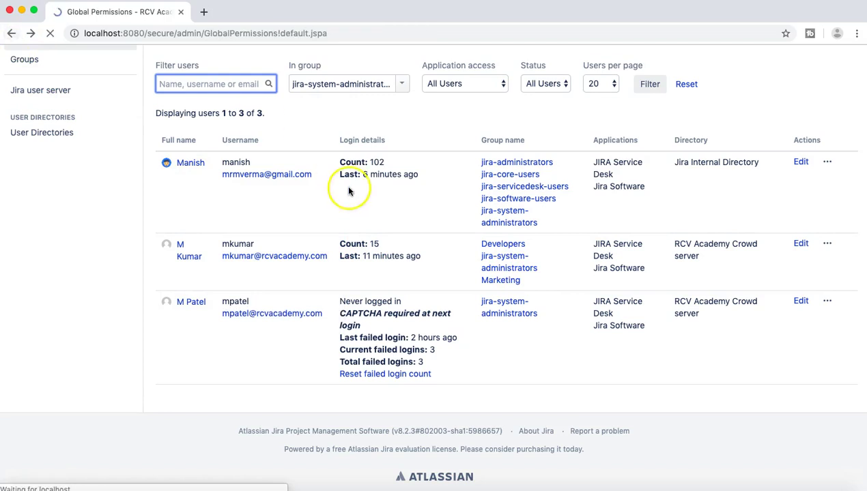
Scroll the rows to check groups on Browse Users, Create Shared Objects and Manage Group Filter Subscriptions
scroll(741, 292, "up", 3)
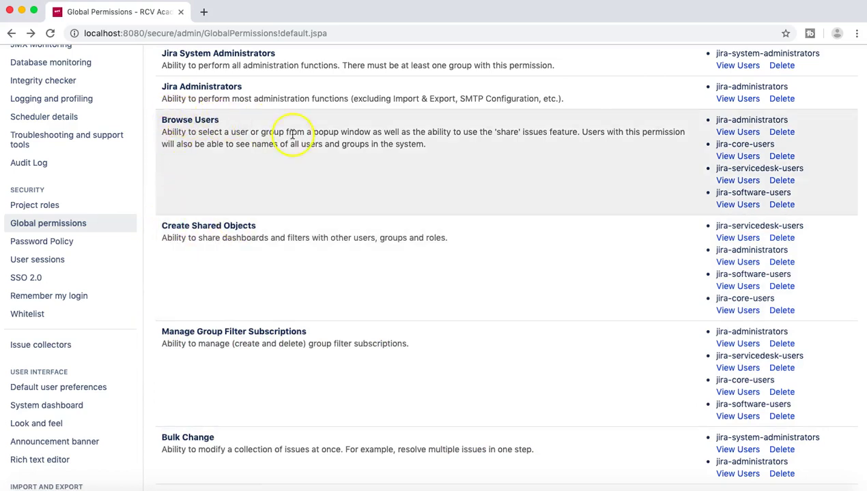
scroll(482, 155, "up", 1)
scroll(482, 155, "down", 1)
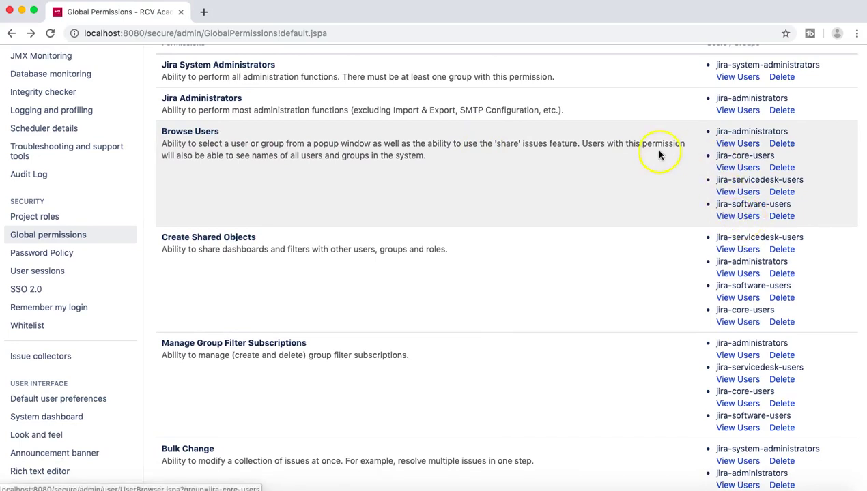
scroll(450, 288, "down", 2)
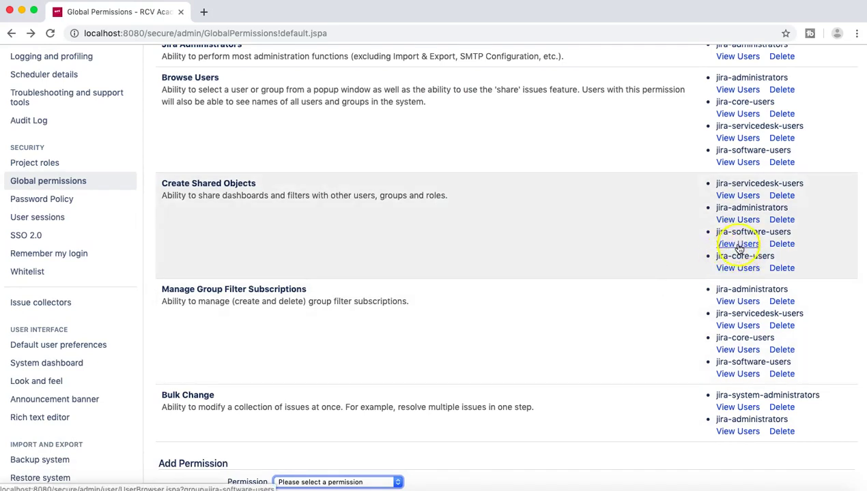
Show the 7 members of jira-software-users from the Browse Users row
left_click(738, 245)
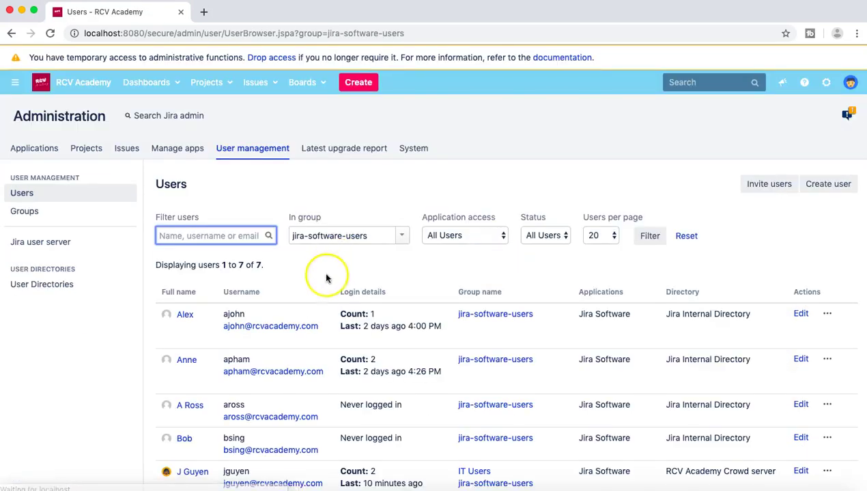
scroll(326, 277, "down", 5)
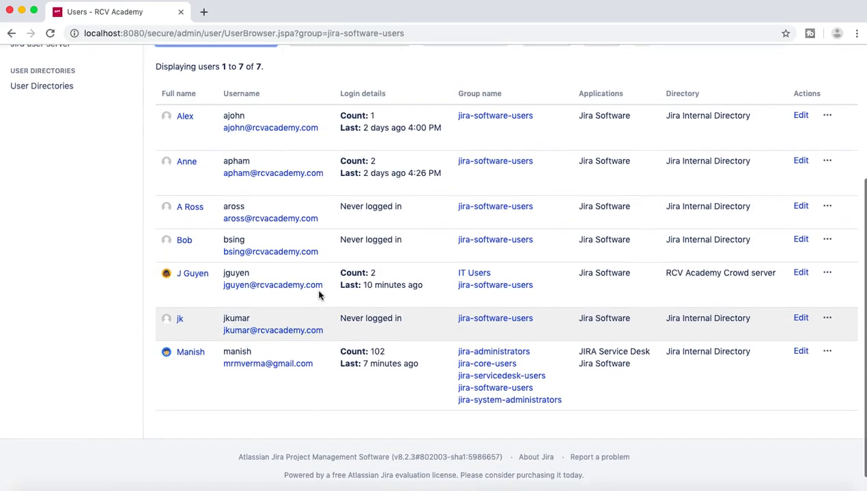
left_click(212, 298)
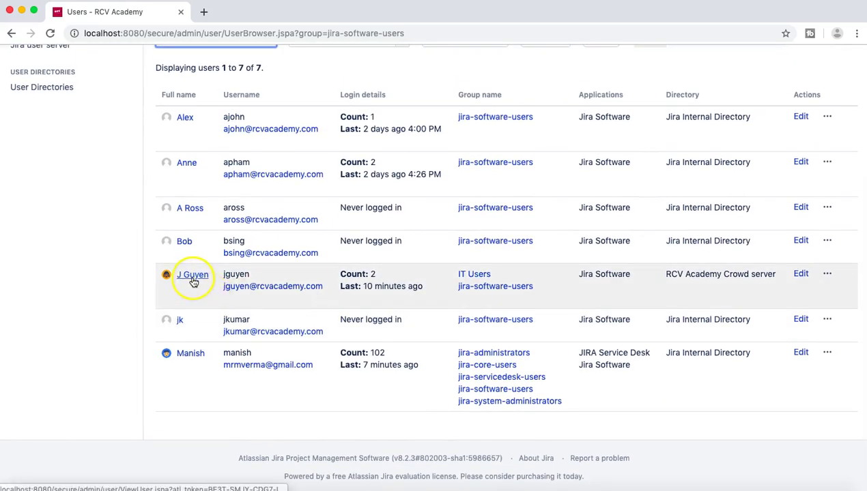
scroll(359, 282, "up", 2)
scroll(358, 281, "up", 3)
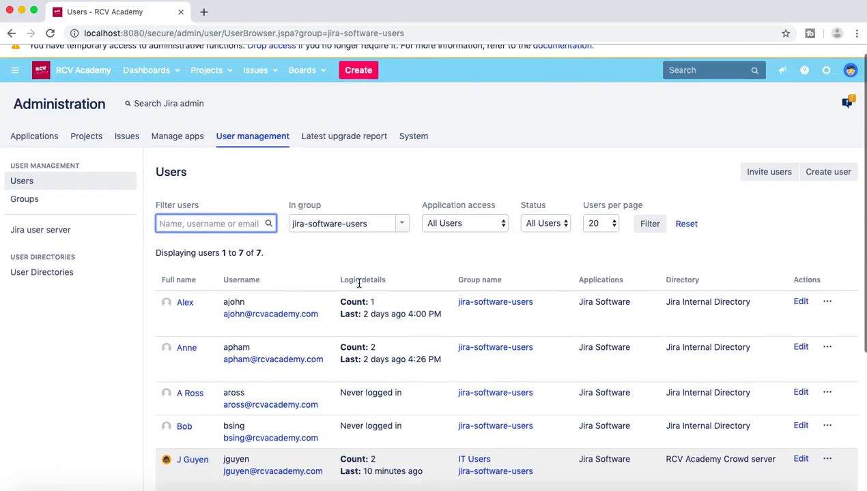
Return to the Global Permissions page and log out of the administrator account
left_click(12, 34)
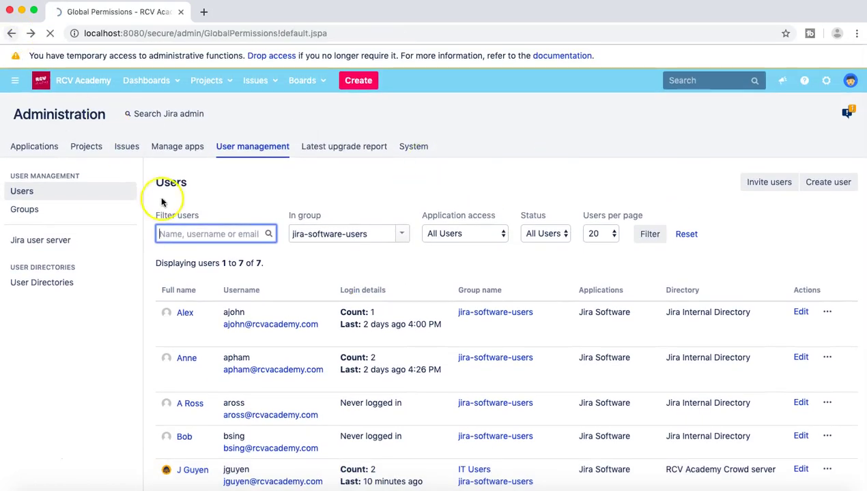
scroll(480, 225, "up", 1)
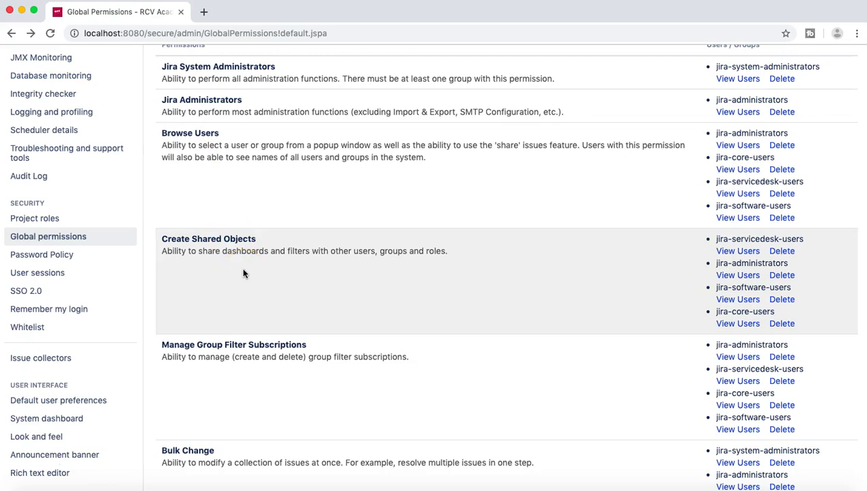
scroll(440, 207, "up", 4)
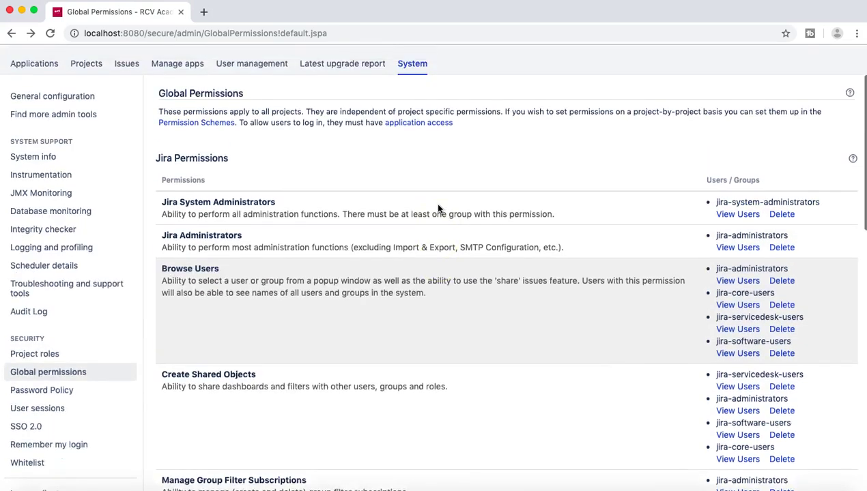
left_click(850, 86)
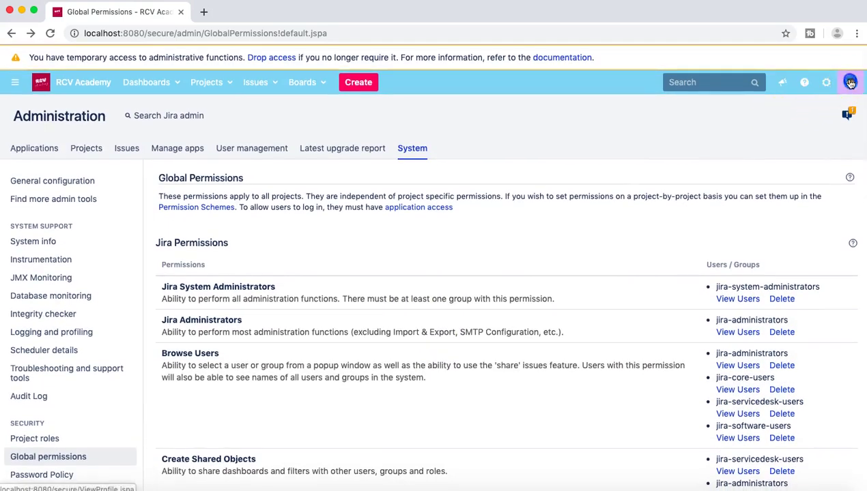
left_click(792, 242)
left_click(424, 217)
left_click(428, 177)
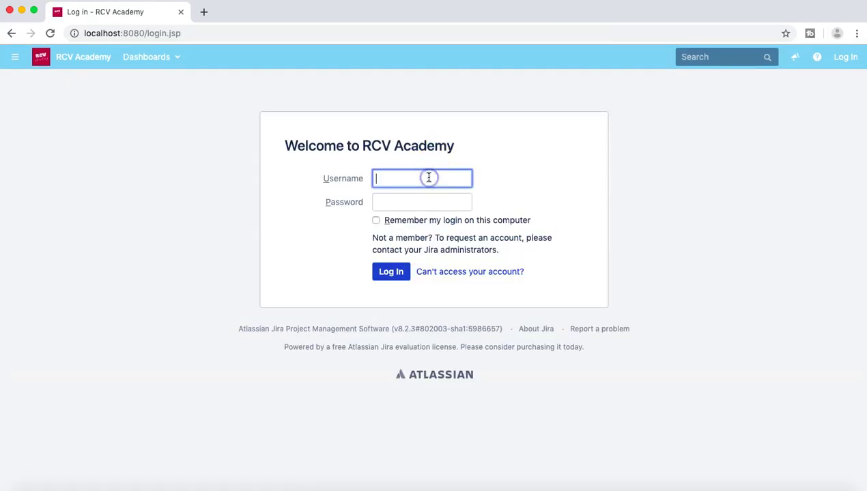
key("Tab")
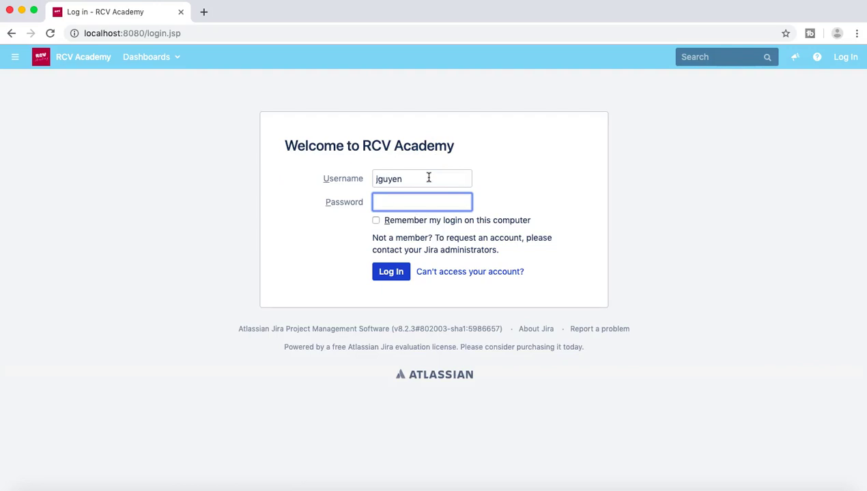
key("Return")
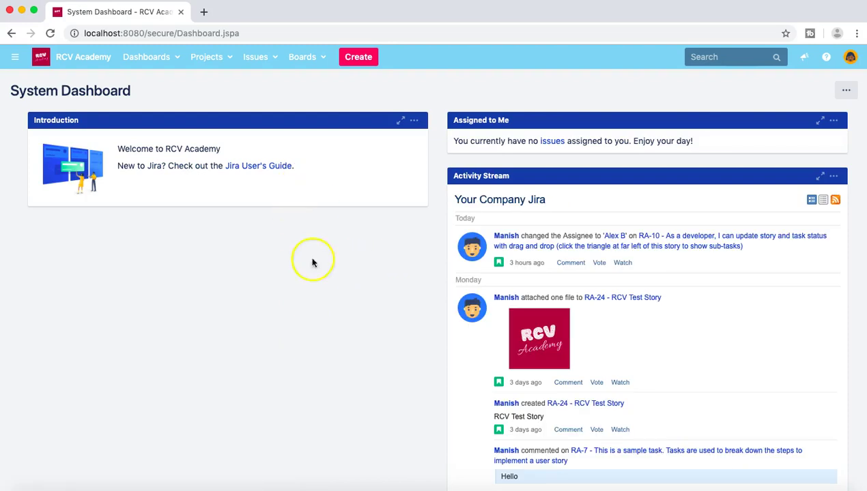
Search issues with Assignee set to Current User, IT Users, jira-software-users and Unassigned
left_click(274, 57)
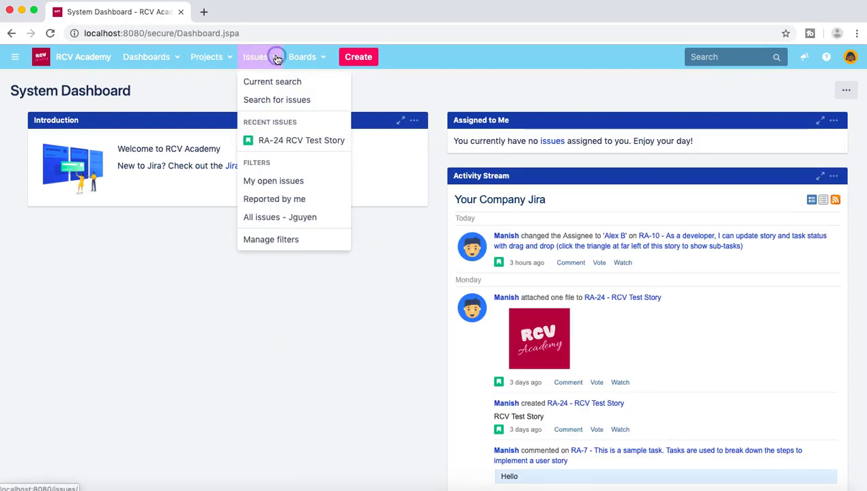
left_click(276, 99)
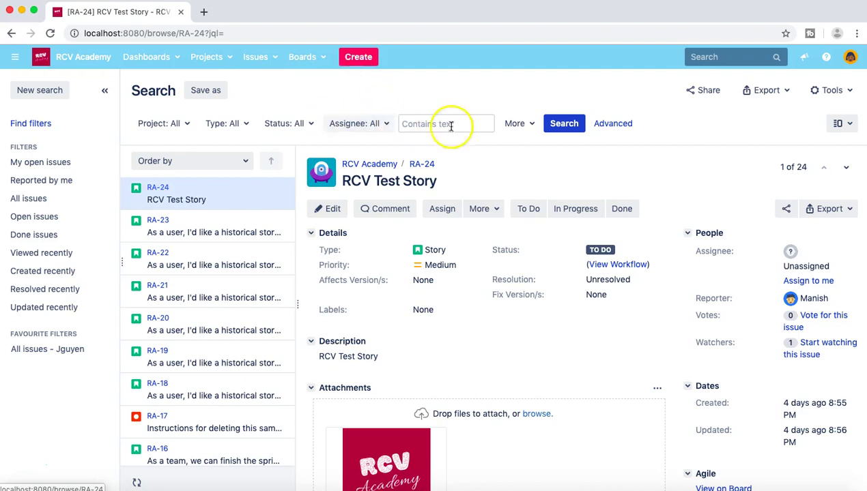
left_click(384, 126)
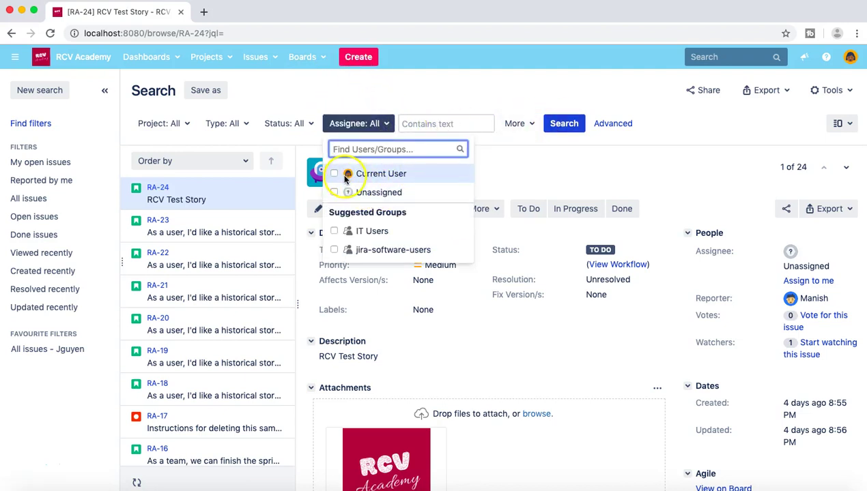
left_click(333, 176)
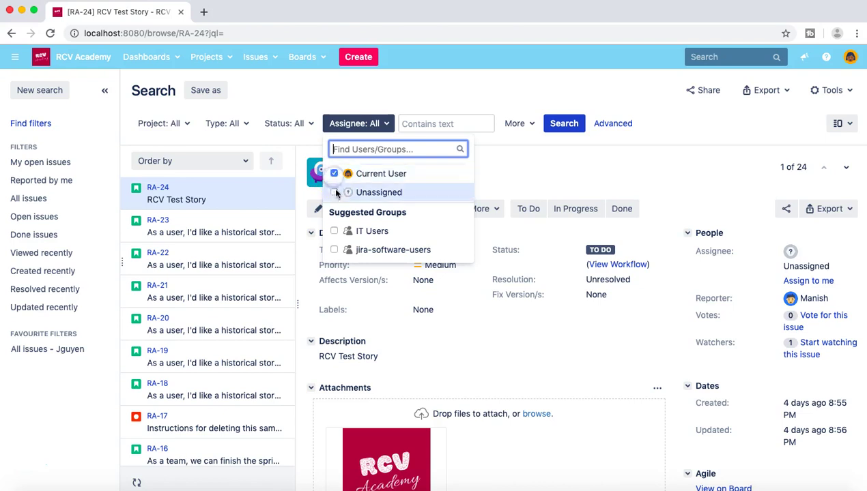
left_click(334, 232)
left_click(333, 251)
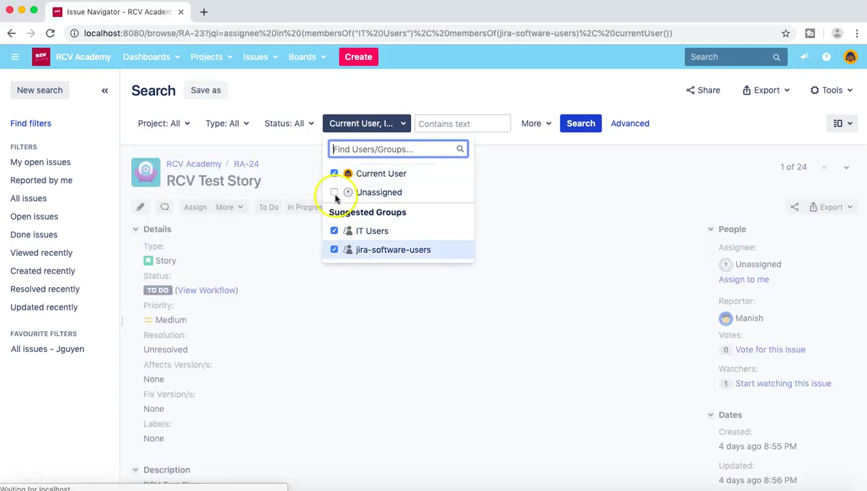
left_click(334, 193)
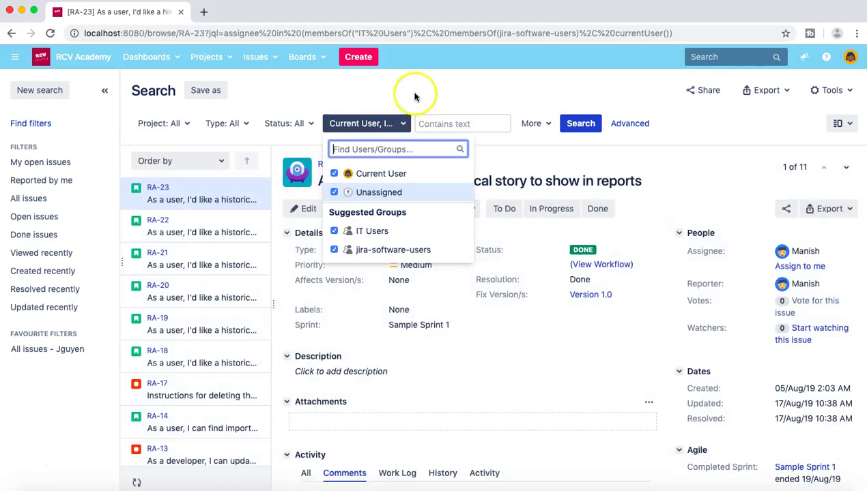
left_click(595, 130)
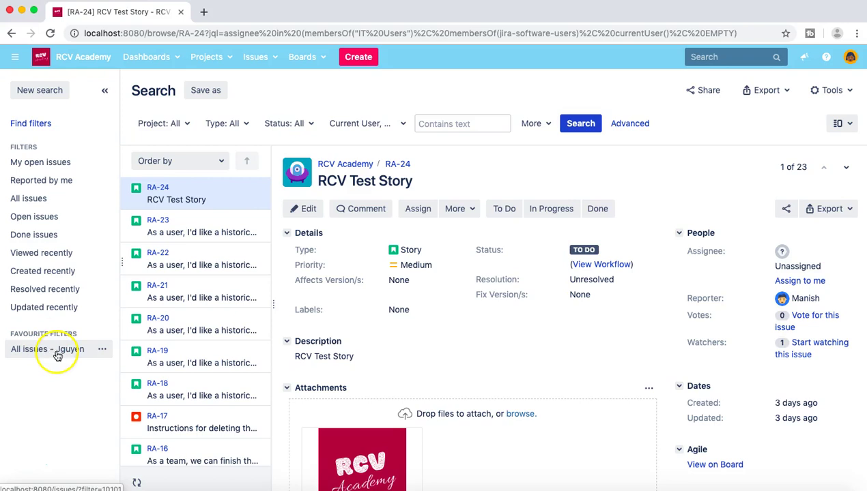
Load the All issues favourite filter and show its owner, permissions and subscriptions details
left_click(58, 351)
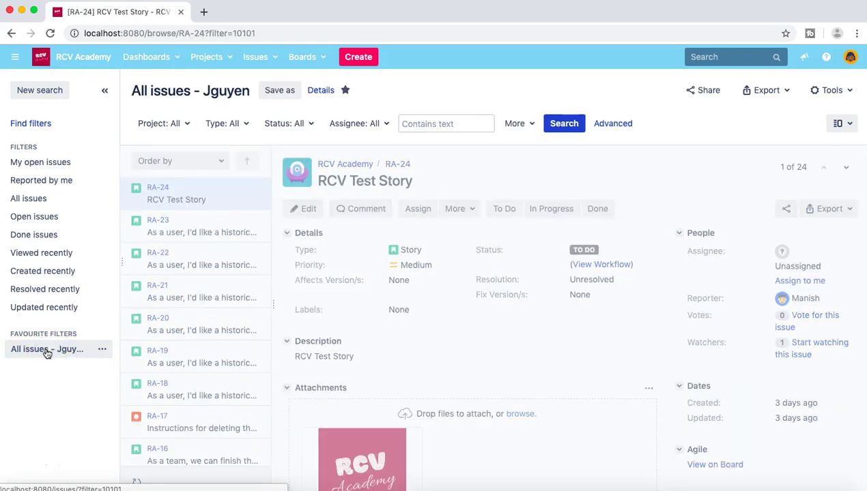
left_click(319, 93)
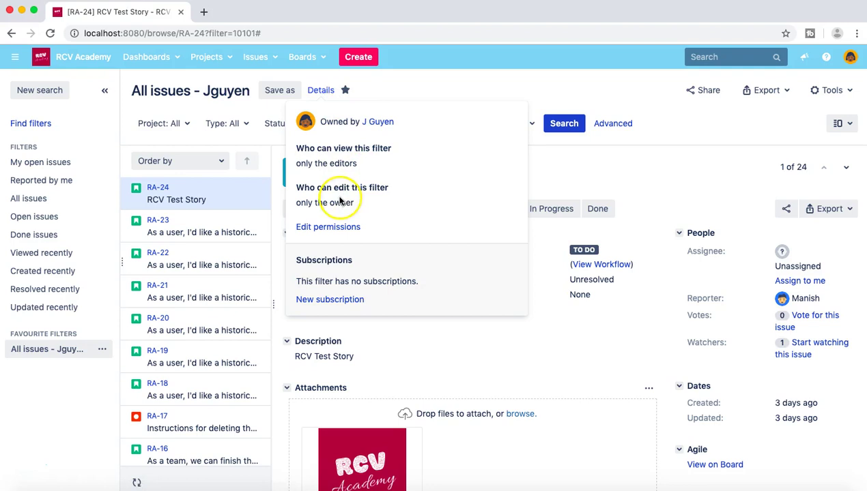
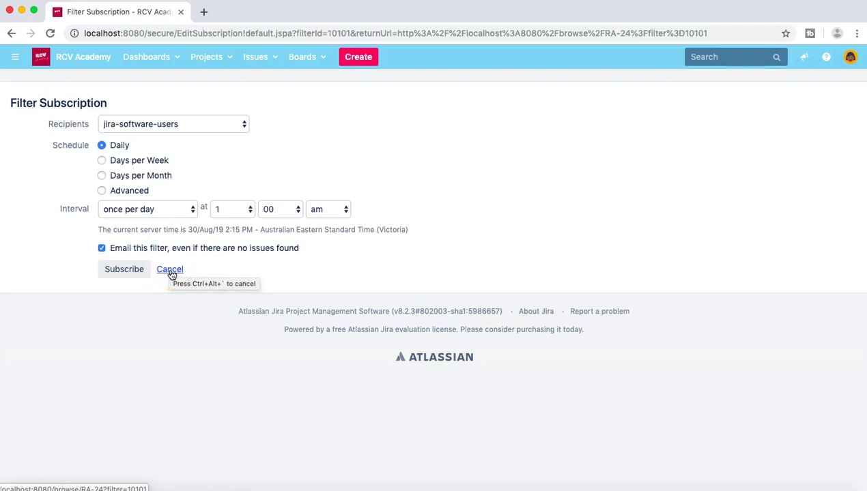
Cancel the jira-software-users daily subscription form without creating a subscription
left_click(171, 271)
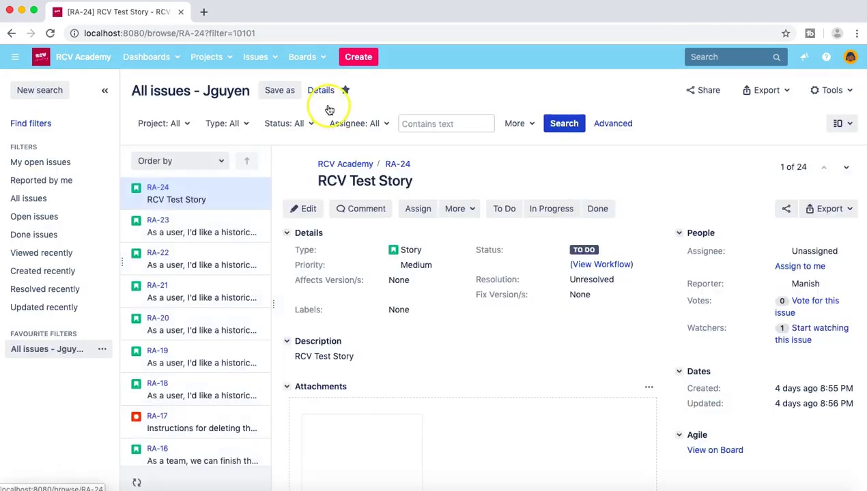
Add the jira-software-users group as a viewer of the All issues filter in Edit permissions
left_click(321, 89)
left_click(321, 226)
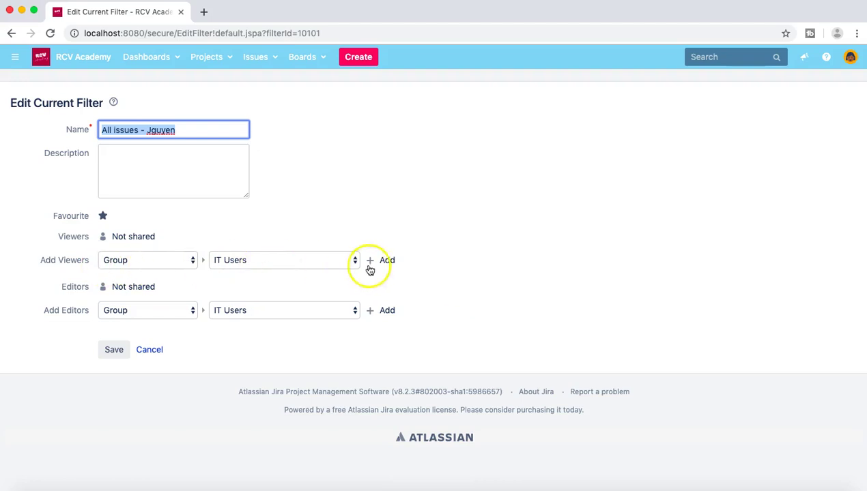
left_click(303, 264)
left_click(298, 272)
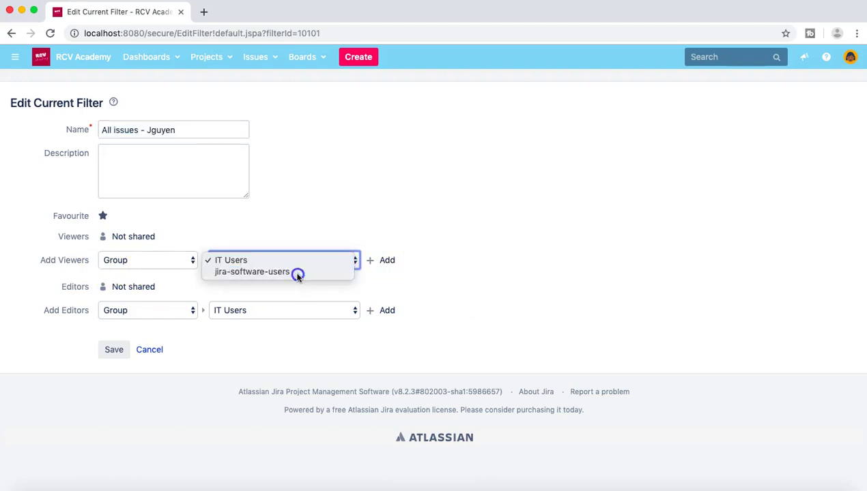
left_click(387, 264)
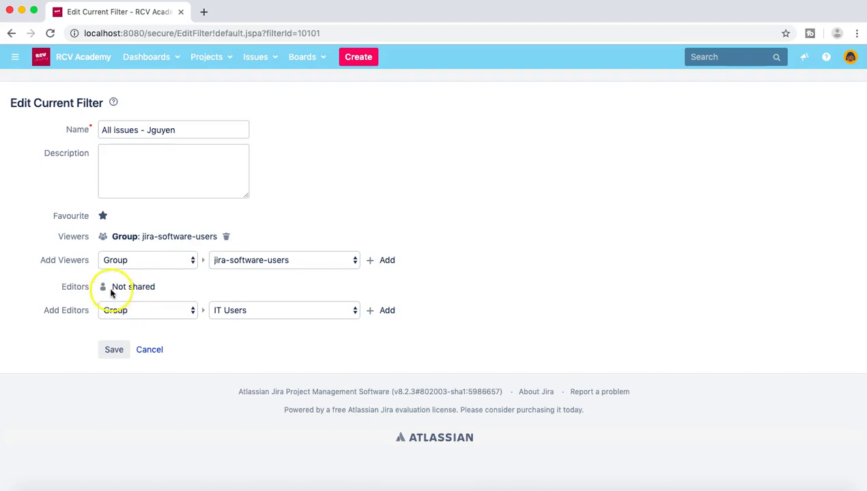
Add an individual user, found by name, as an All issues filter editor and save the sharing
left_click(136, 314)
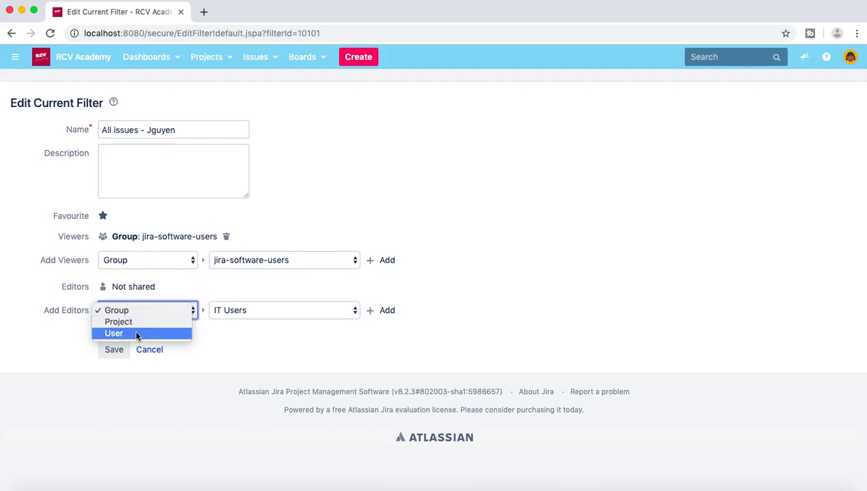
left_click(135, 334)
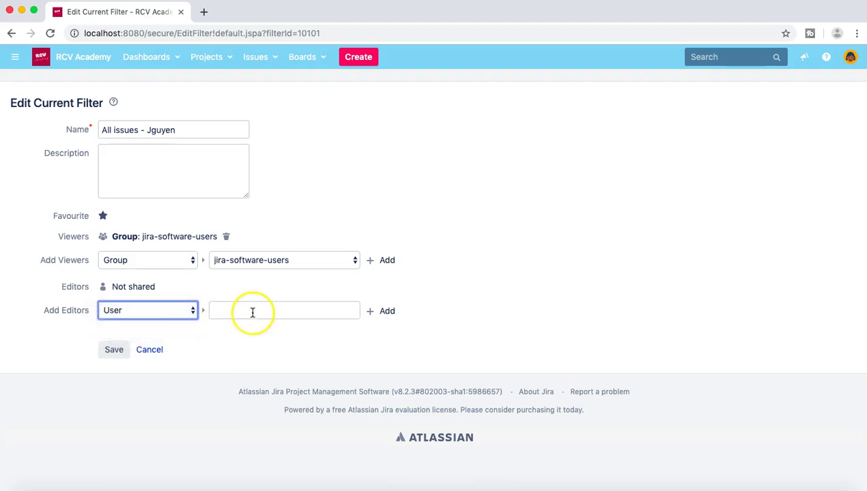
left_click(253, 312)
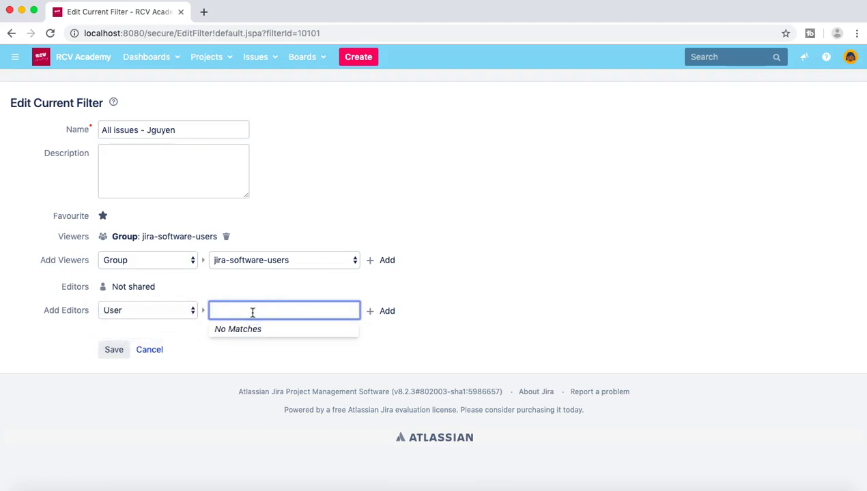
type("mani")
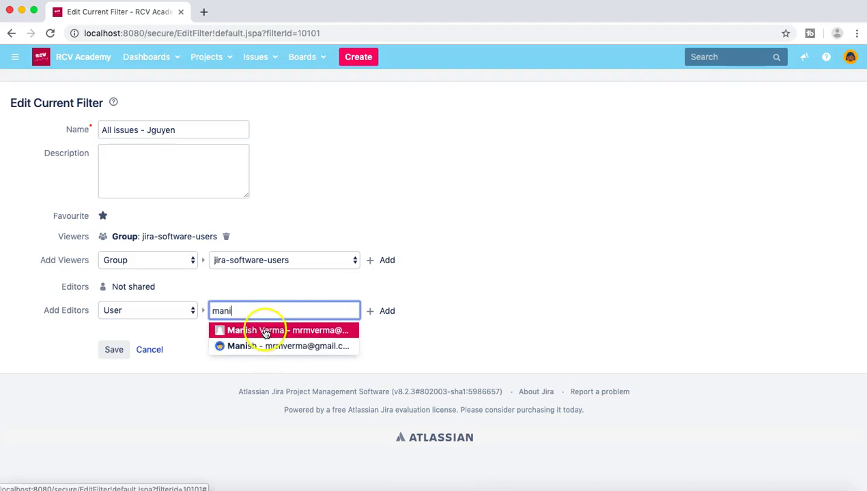
left_click(266, 331)
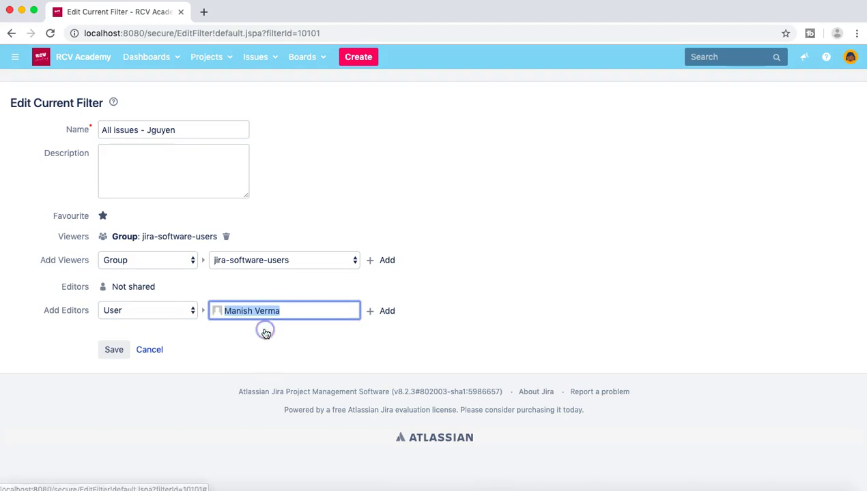
left_click(386, 311)
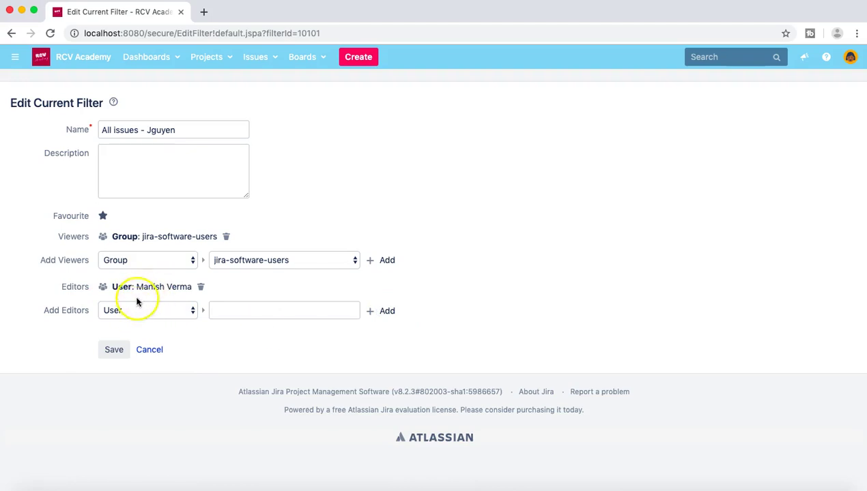
left_click(110, 353)
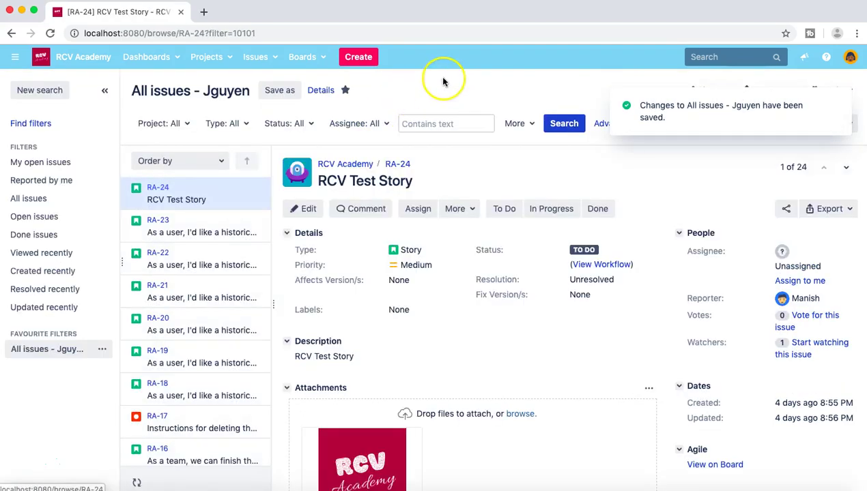
left_click(836, 104)
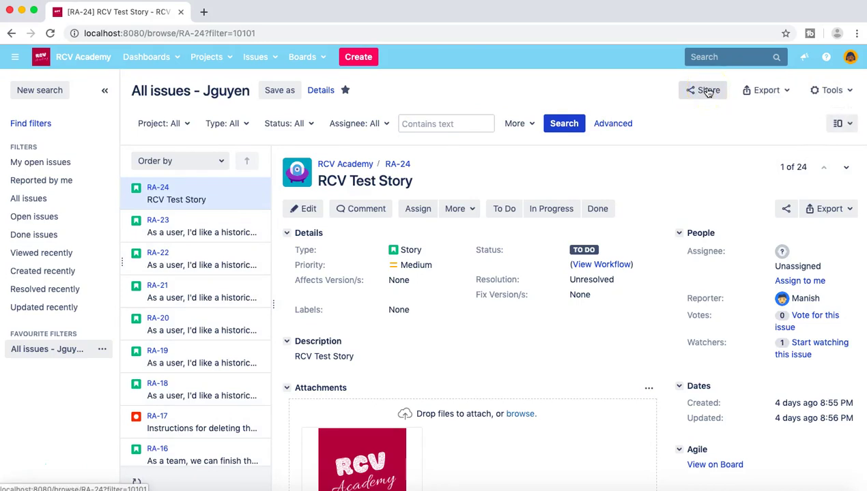
left_click(707, 92)
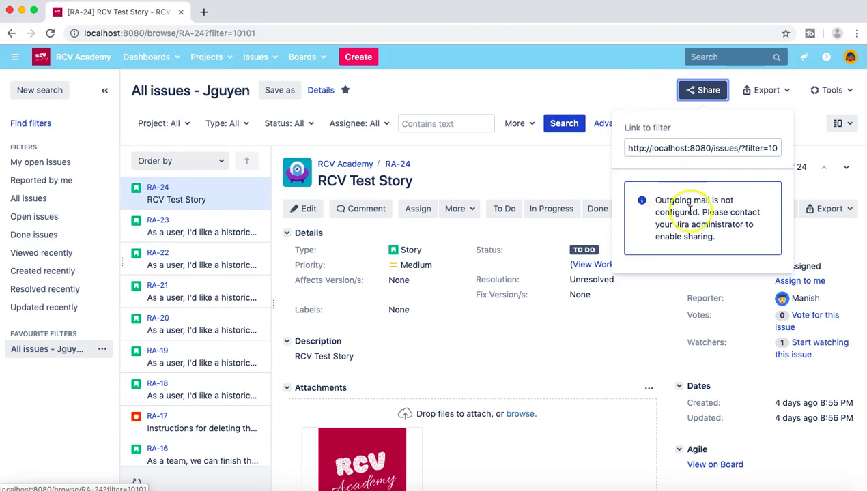
left_click(625, 83)
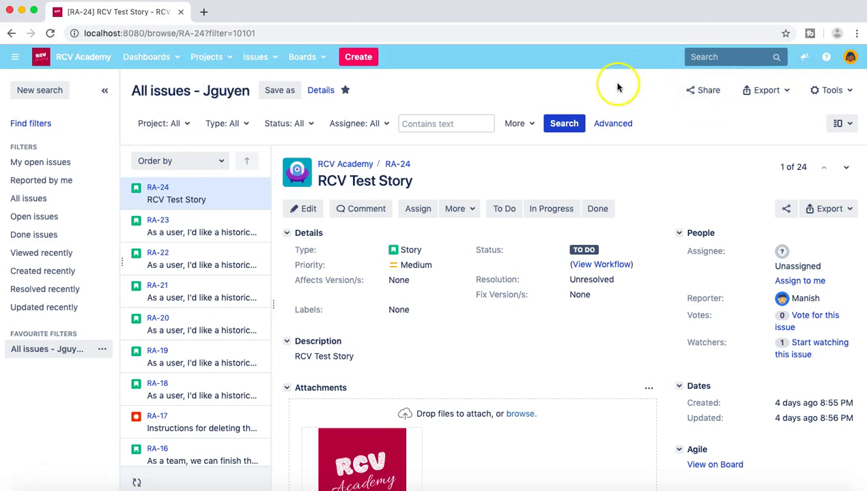
Log out and sign in with another user's credentials, landing on the RA board's Sample Sprint 2
left_click(850, 56)
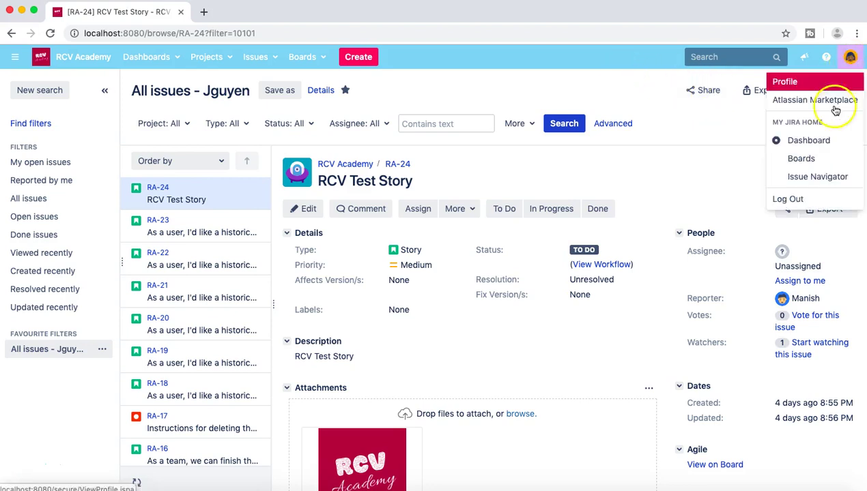
left_click(800, 199)
left_click(442, 216)
left_click(414, 178)
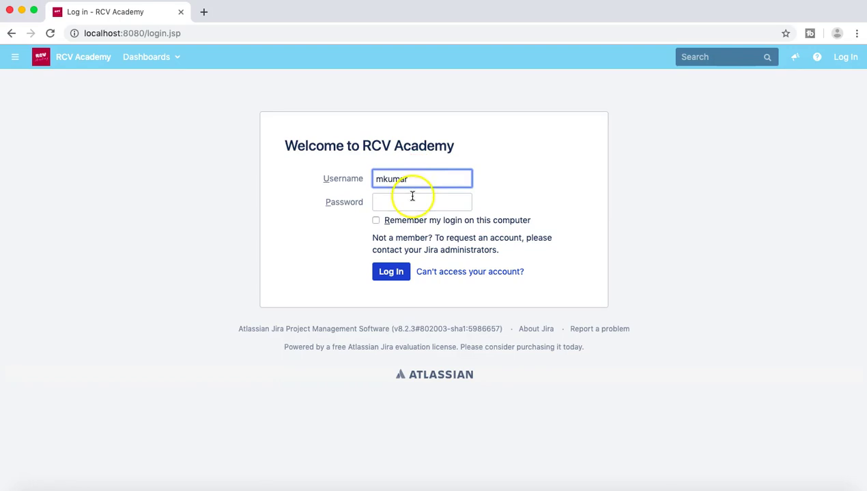
left_click(413, 200)
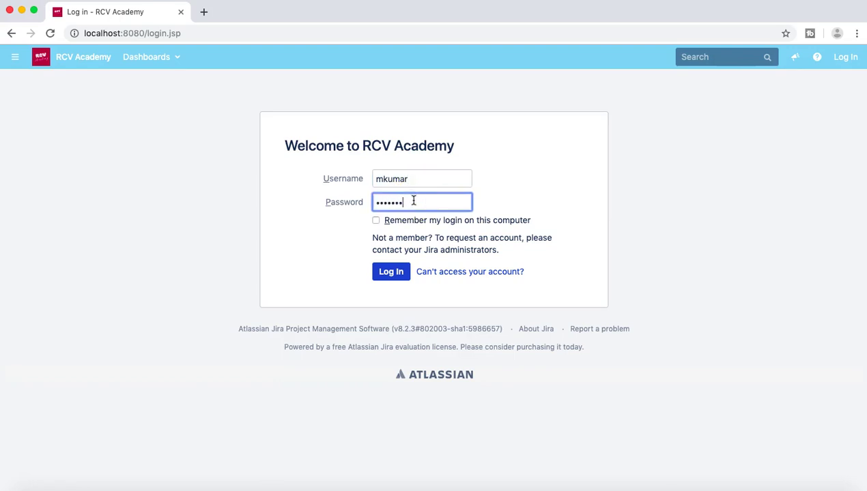
key("Return")
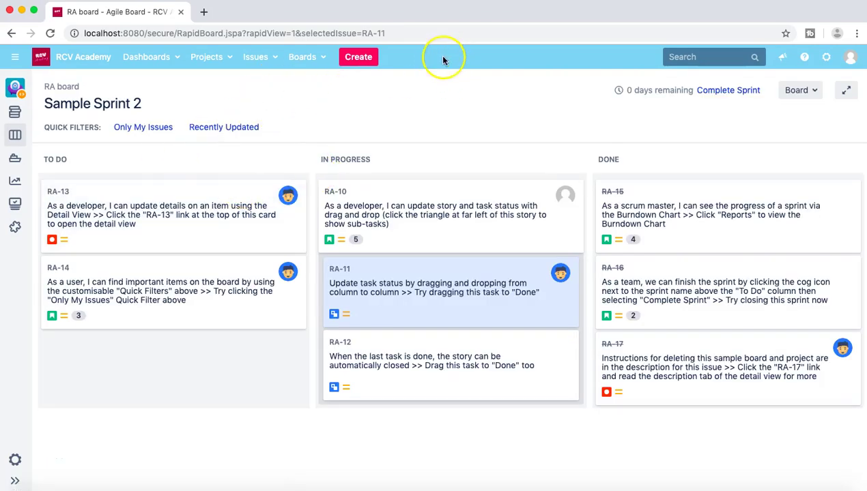
Load the All issues favourite filter from issue search and show its ownership and sharing details
left_click(258, 57)
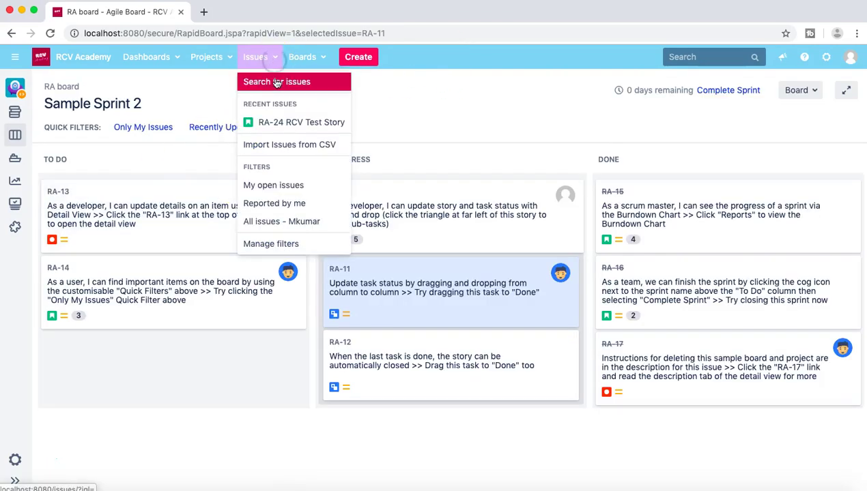
left_click(276, 82)
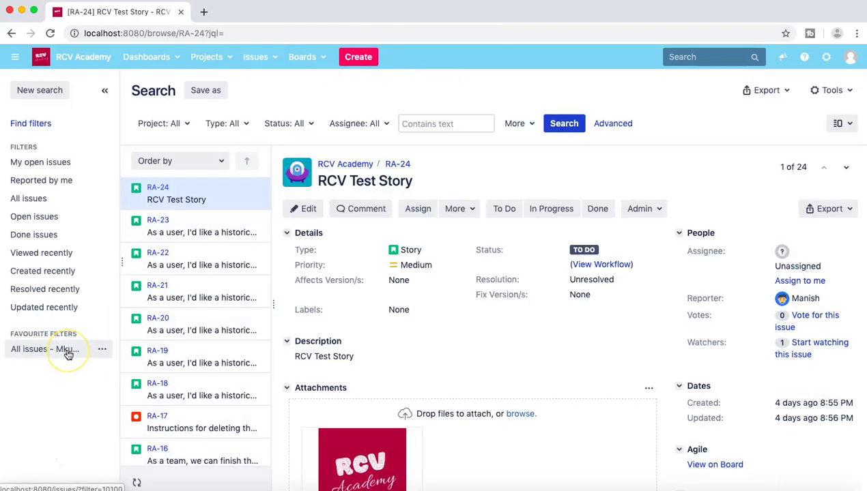
left_click(66, 352)
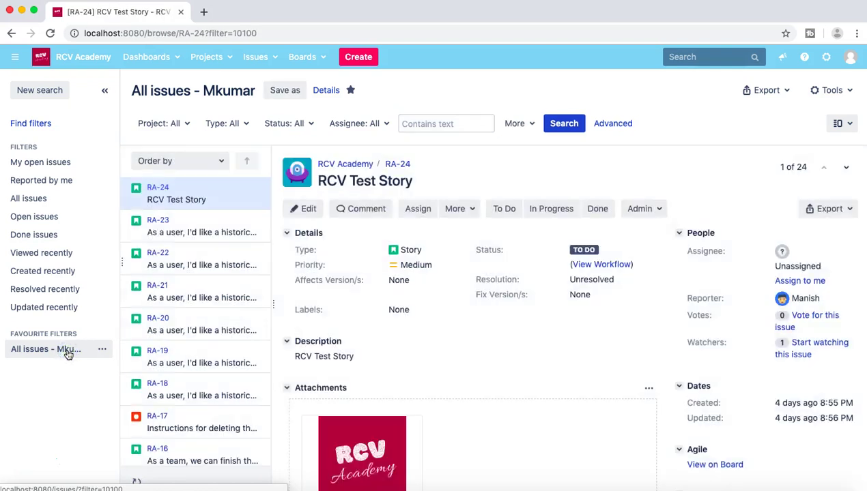
left_click(322, 97)
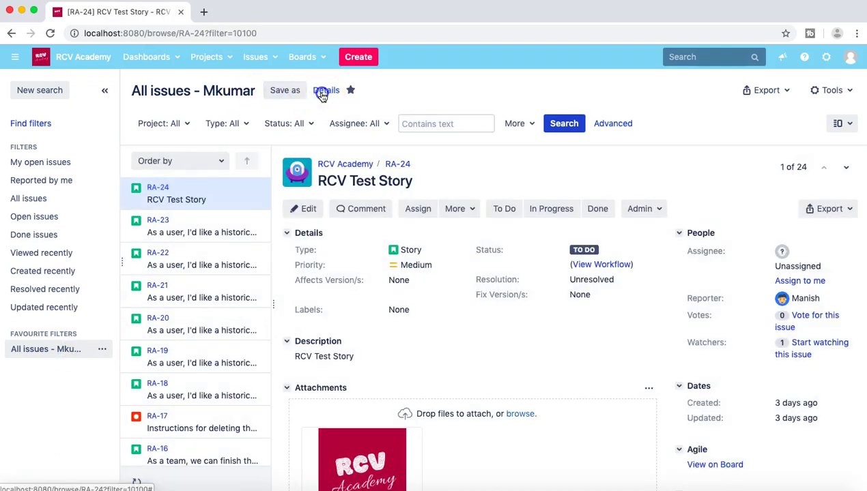
left_click(311, 223)
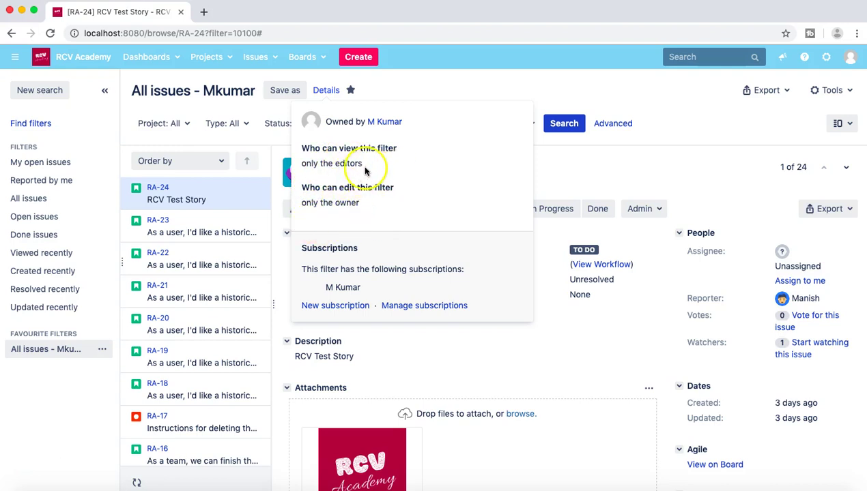
Review the filter's existing daily 1:00 am subscription and cancel a new subscription draft
left_click(421, 308)
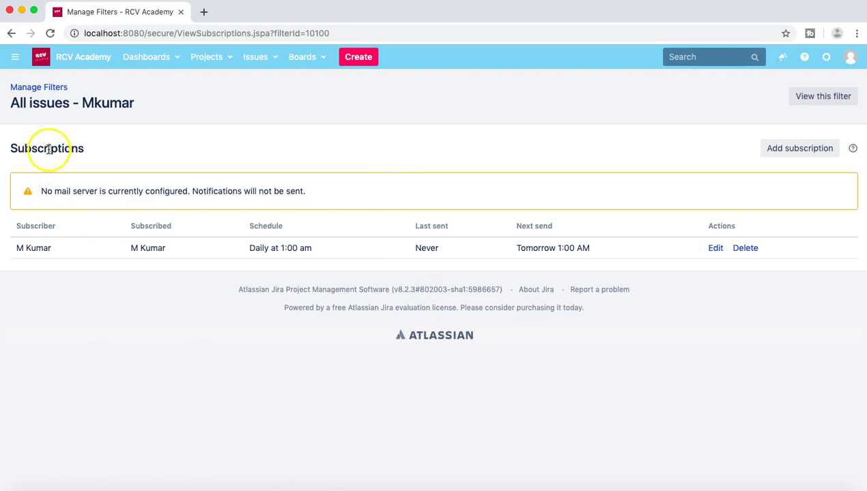
left_click(778, 155)
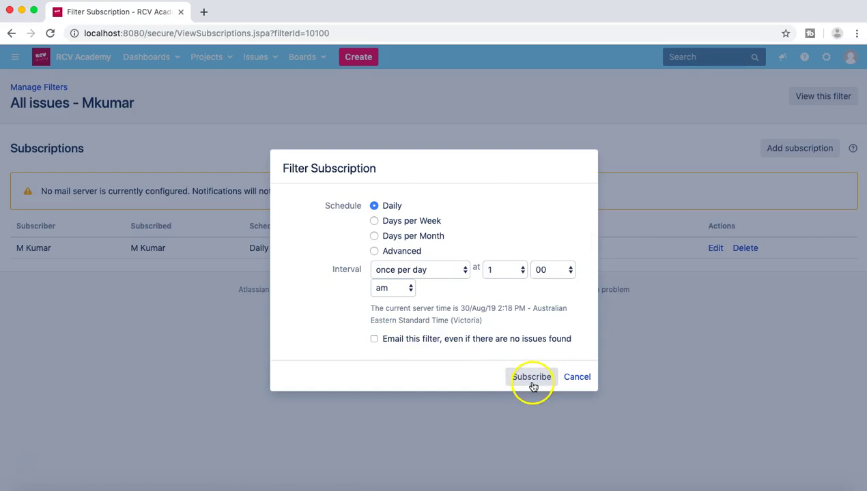
left_click(576, 378)
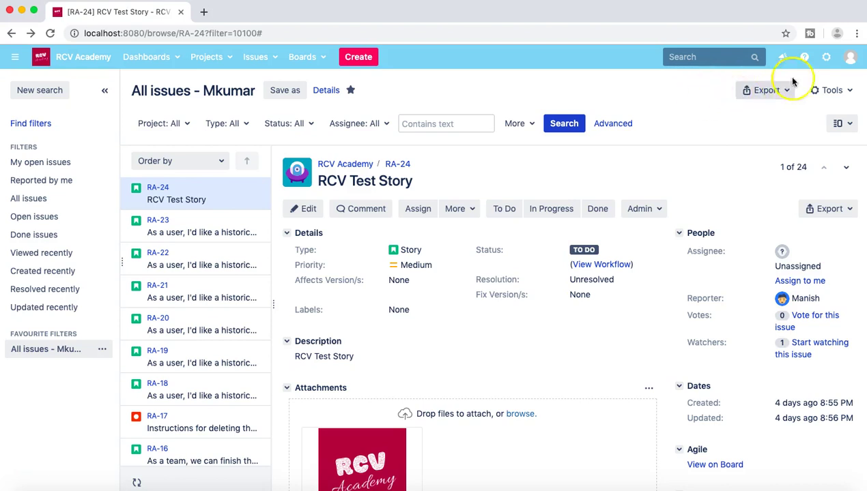
left_click(850, 60)
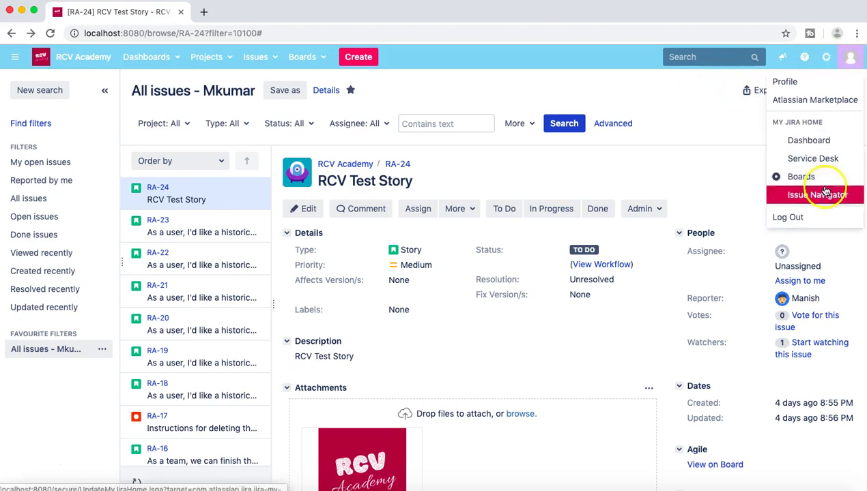
Log out and sign back in with the user's own username and password
left_click(818, 217)
left_click(429, 217)
left_click(415, 179)
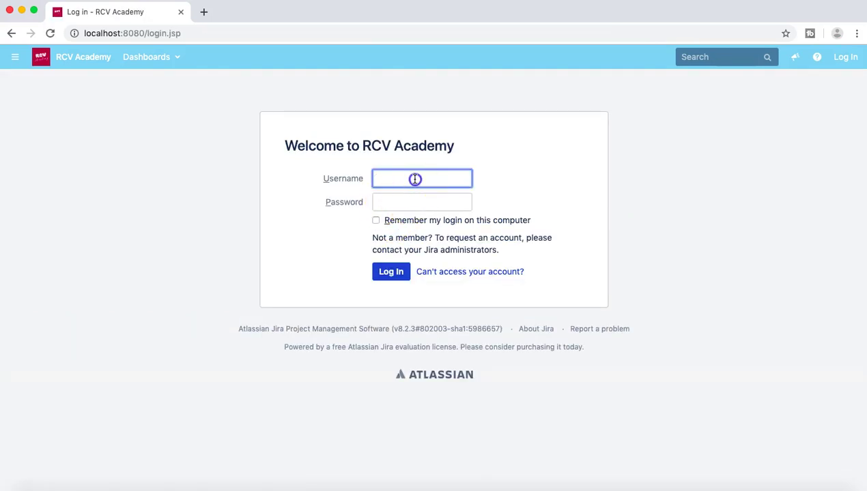
type("manish")
key("Tab")
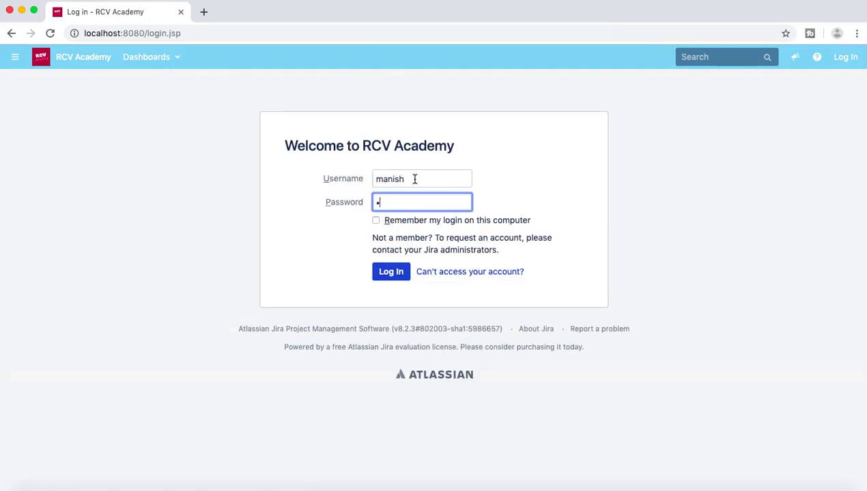
key("Return")
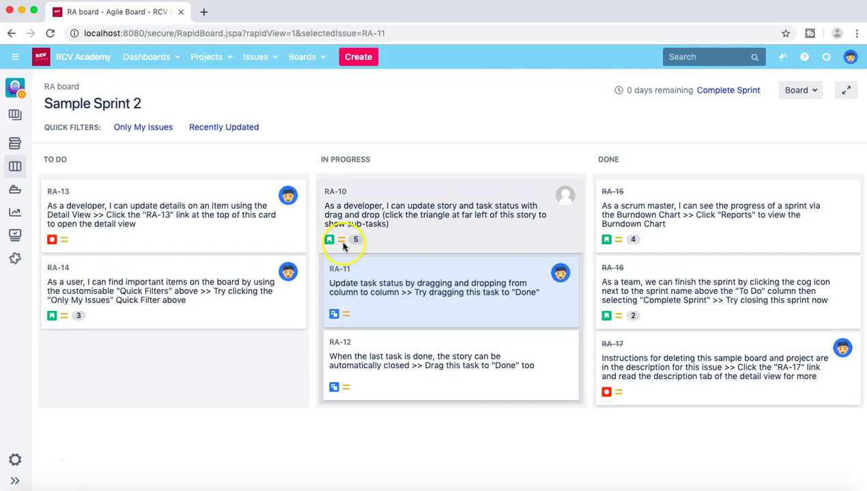
Close the RA-11 Operations dialog and head to the system administration settings
key("period")
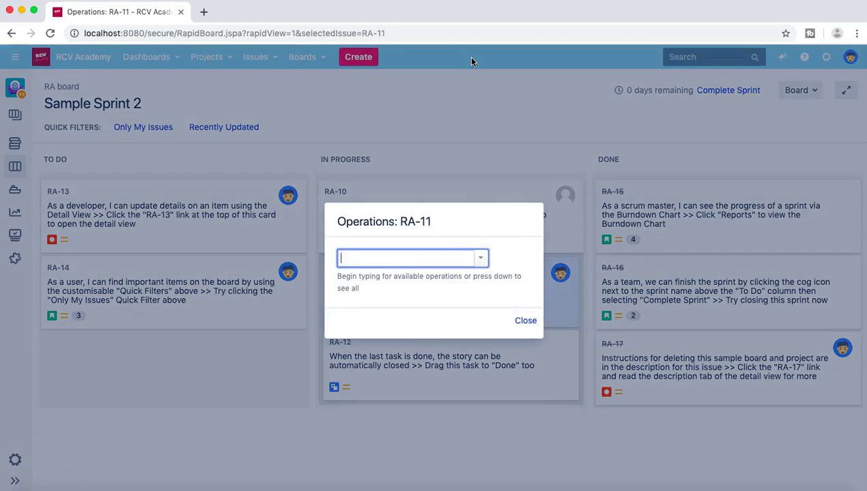
left_click(526, 321)
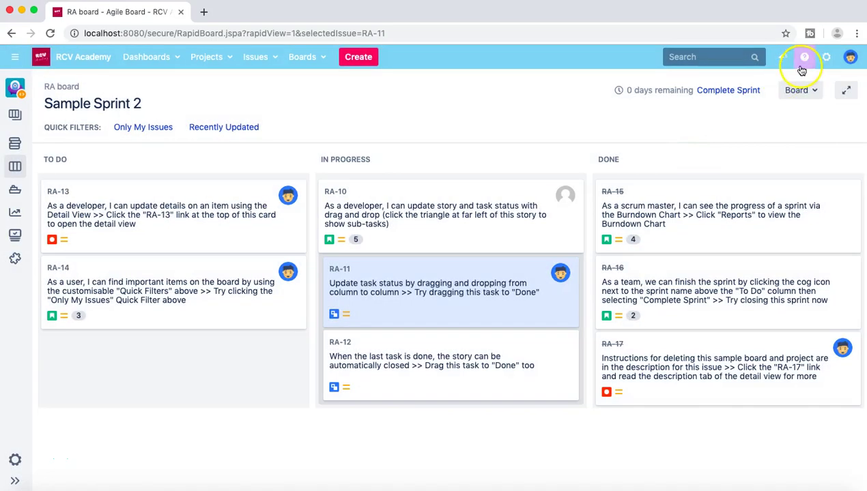
left_click(823, 61)
Re-validate the admin password, then search settings for 'glo' and open Global permissions
left_click(763, 210)
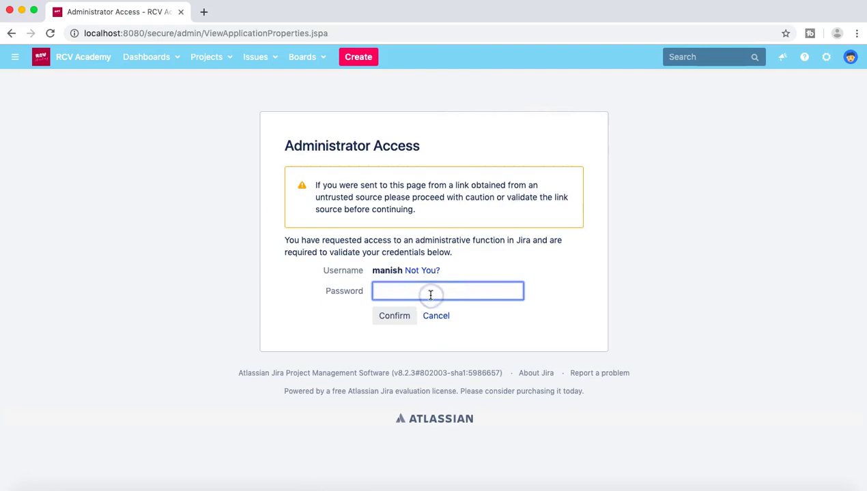
key("Return")
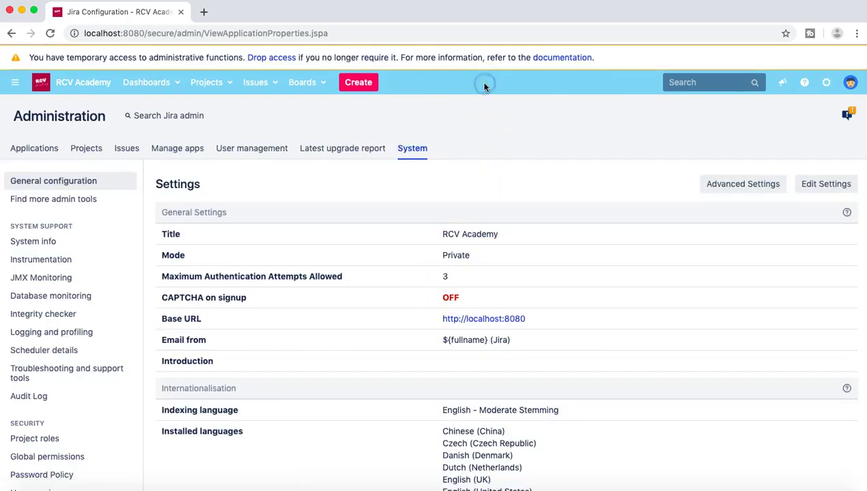
key("period")
type("glo")
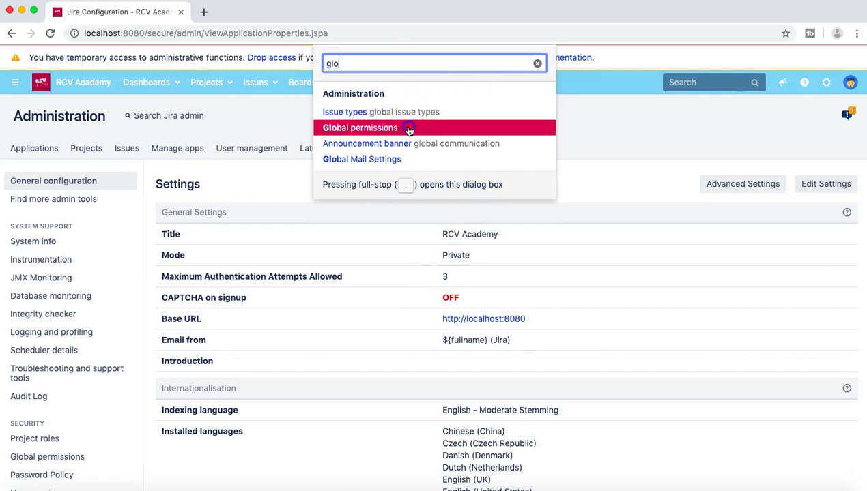
left_click(434, 126)
scroll(509, 165, "up", 5)
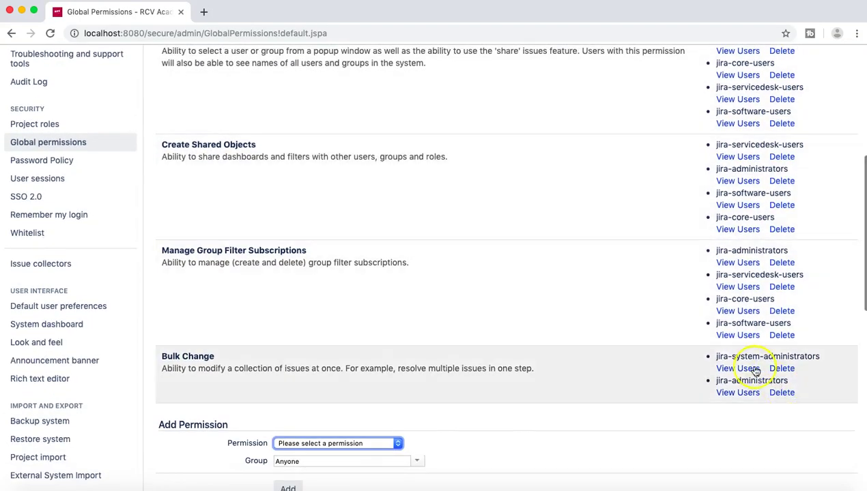
left_click_drag(716, 356, 737, 356)
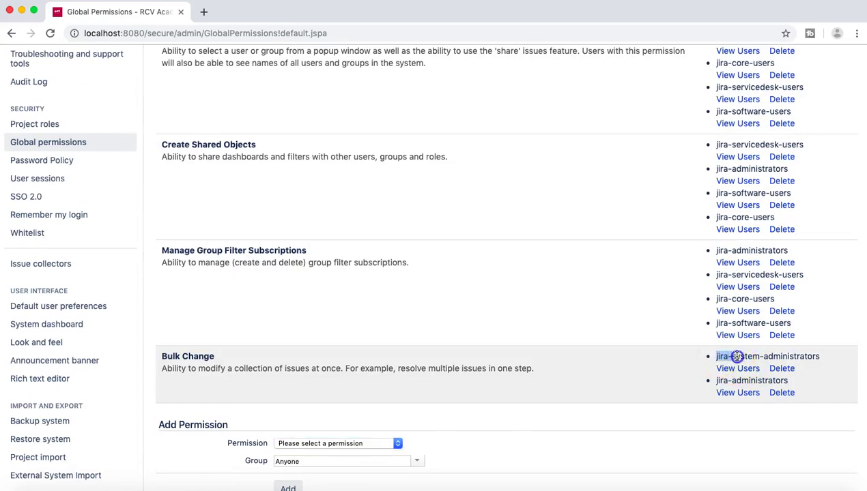
left_click(818, 357)
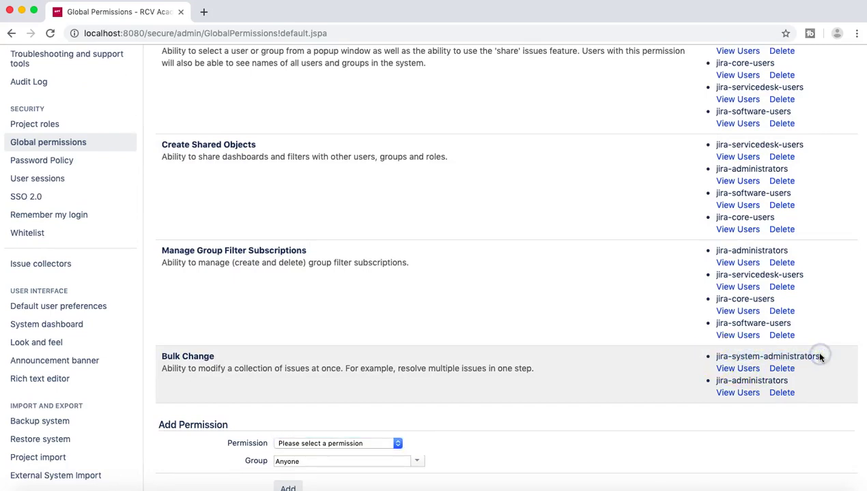
scroll(818, 355, "up", 1)
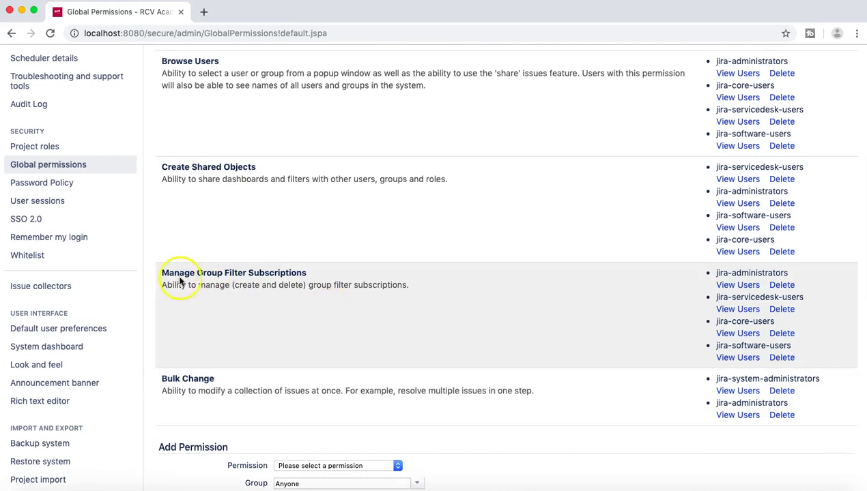
left_click_drag(161, 273, 325, 275)
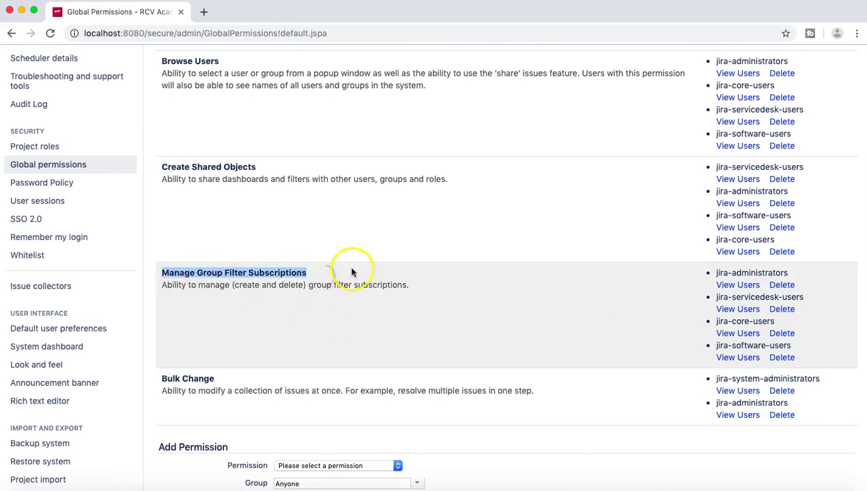
scroll(344, 266, "up", 1)
left_click_drag(162, 195, 268, 195)
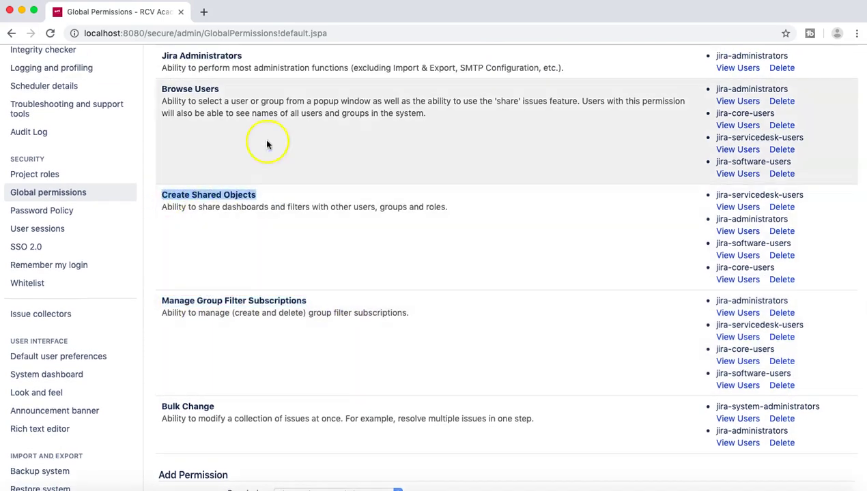
left_click_drag(206, 101, 426, 114)
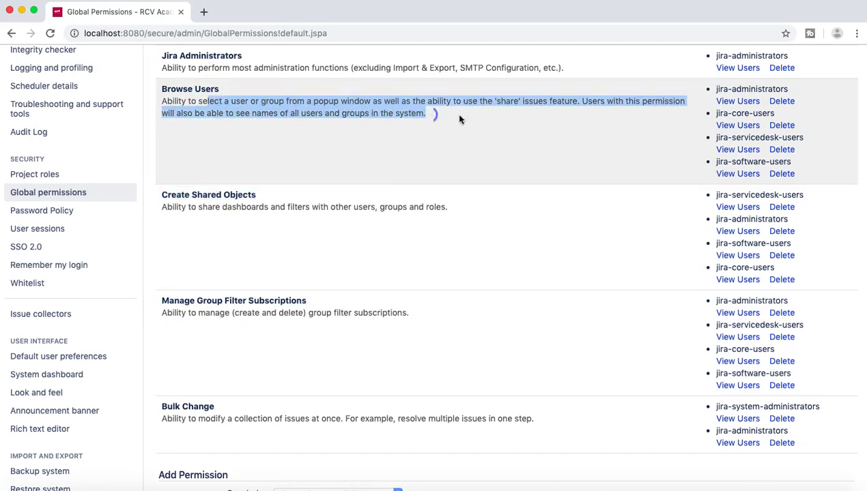
left_click(472, 120)
scroll(471, 120, "up", 1)
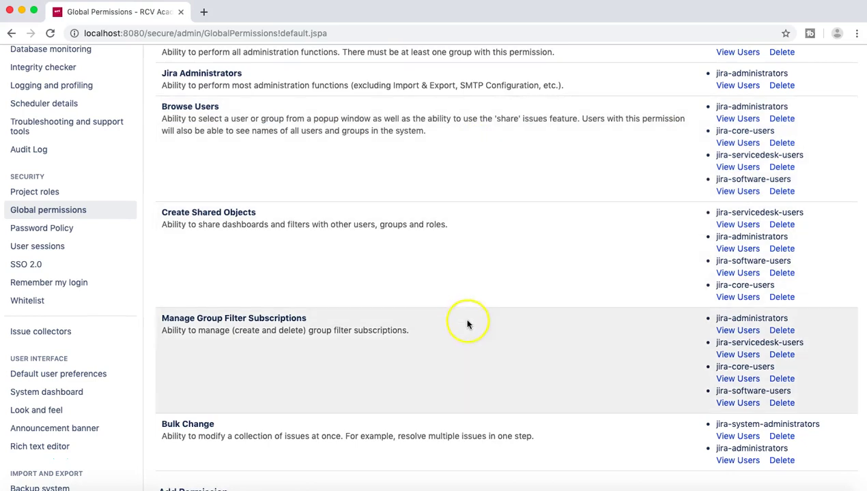
scroll(466, 339, "down", 2)
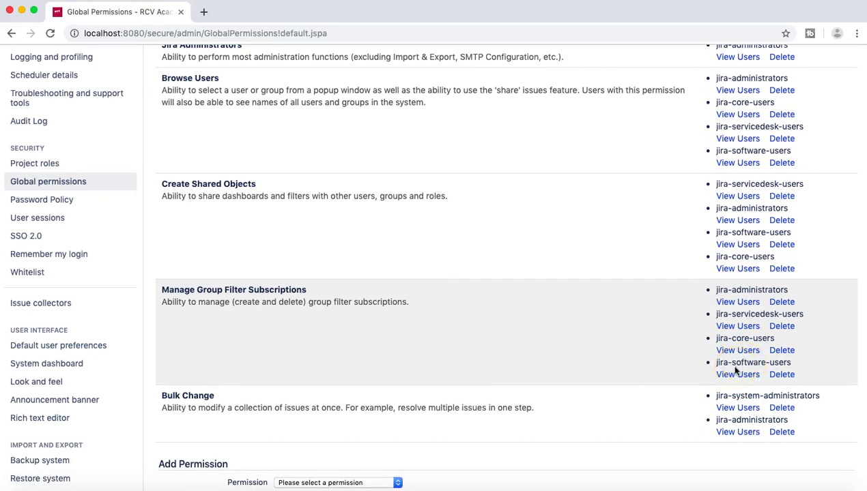
scroll(668, 350, "up", 5)
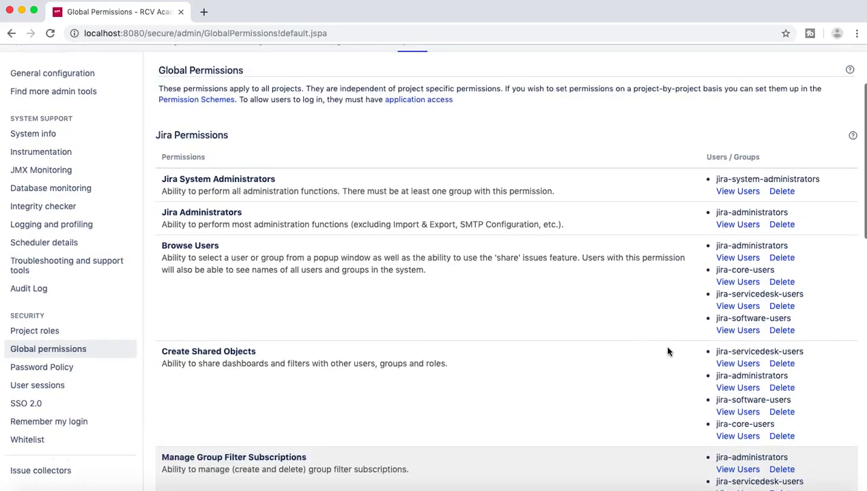
scroll(668, 351, "down", 2)
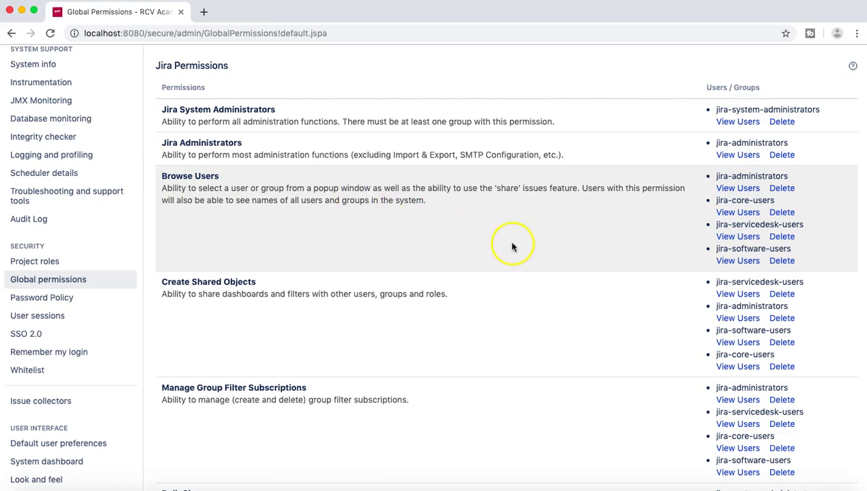
scroll(521, 247, "down", 1)
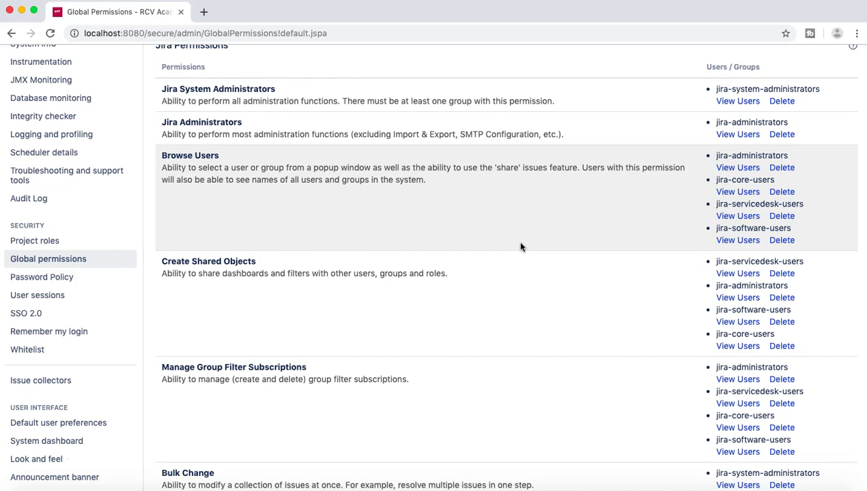
left_click_drag(429, 187, 416, 167)
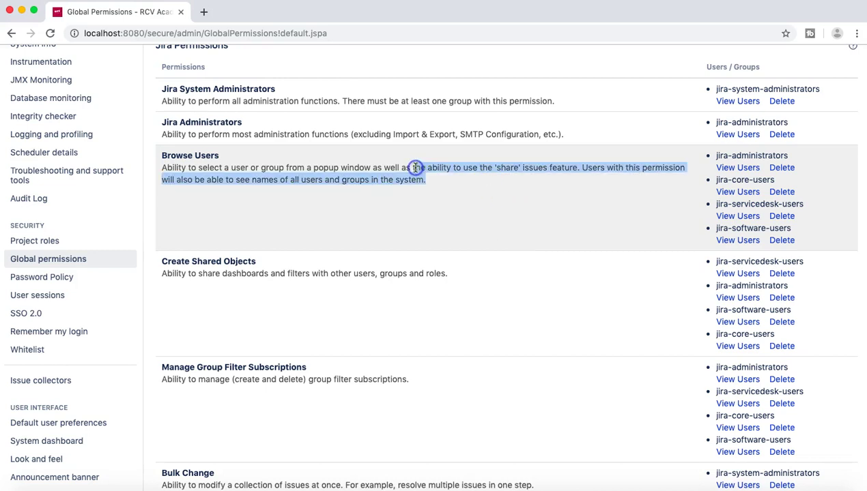
left_click(415, 168)
scroll(442, 200, "up", 2)
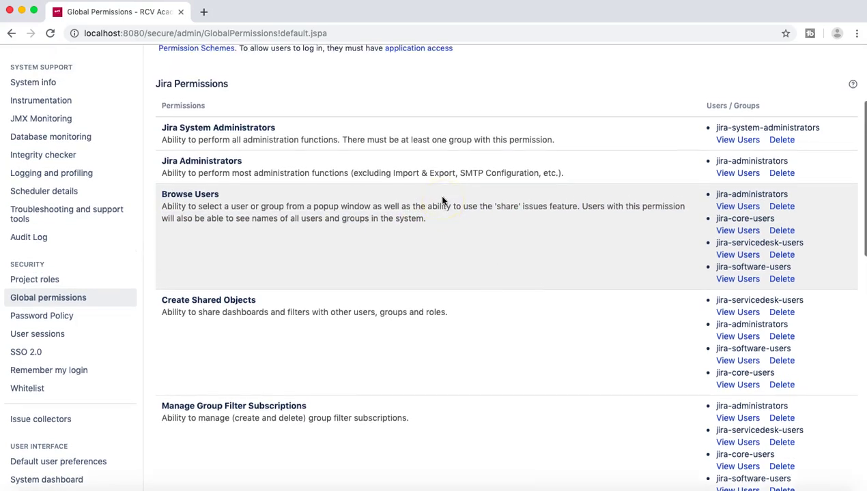
scroll(449, 234, "up", 4)
scroll(448, 235, "up", 2)
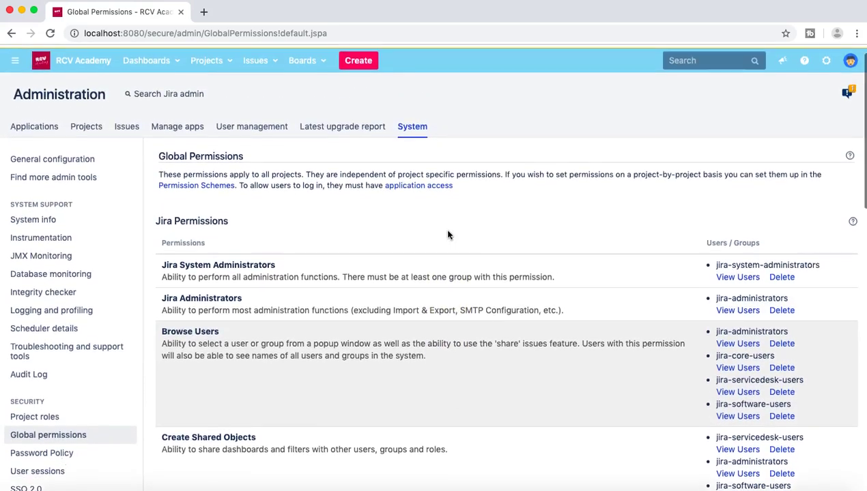
scroll(448, 235, "down", 5)
left_click(197, 201)
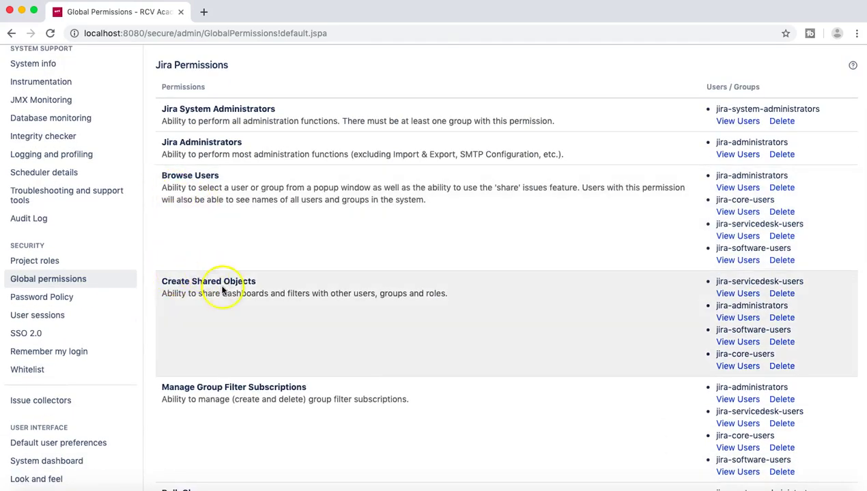
scroll(333, 231, "up", 3)
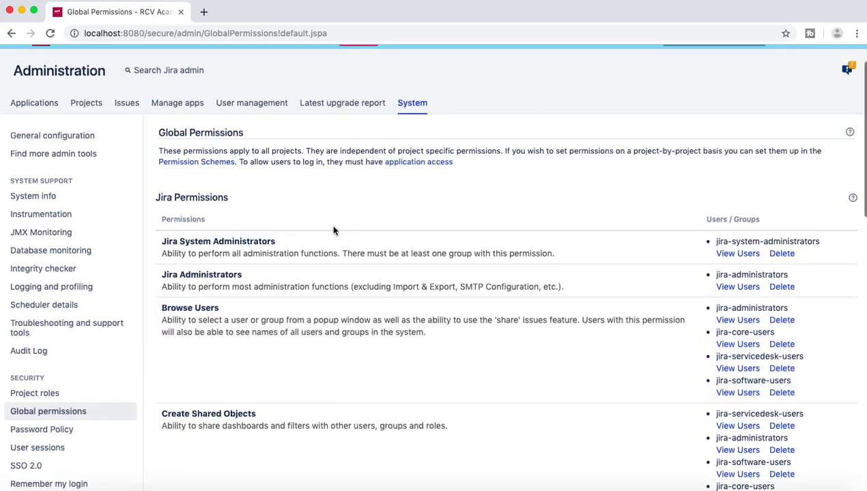
scroll(333, 230, "up", 1)
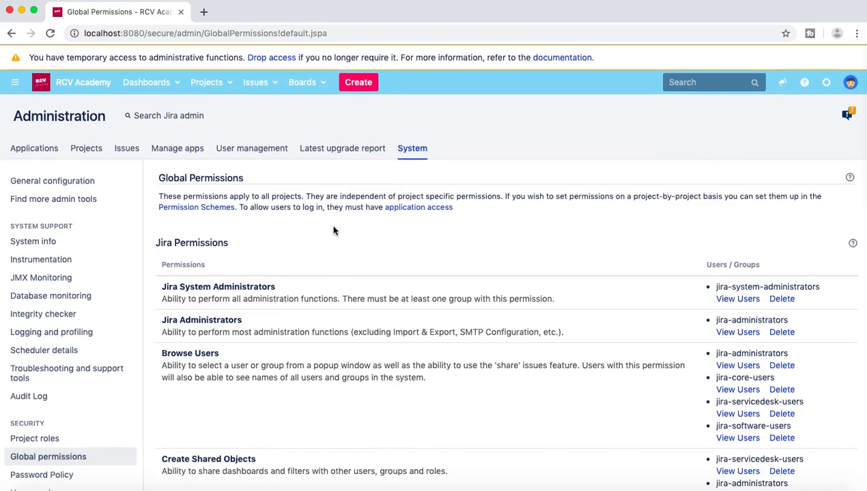